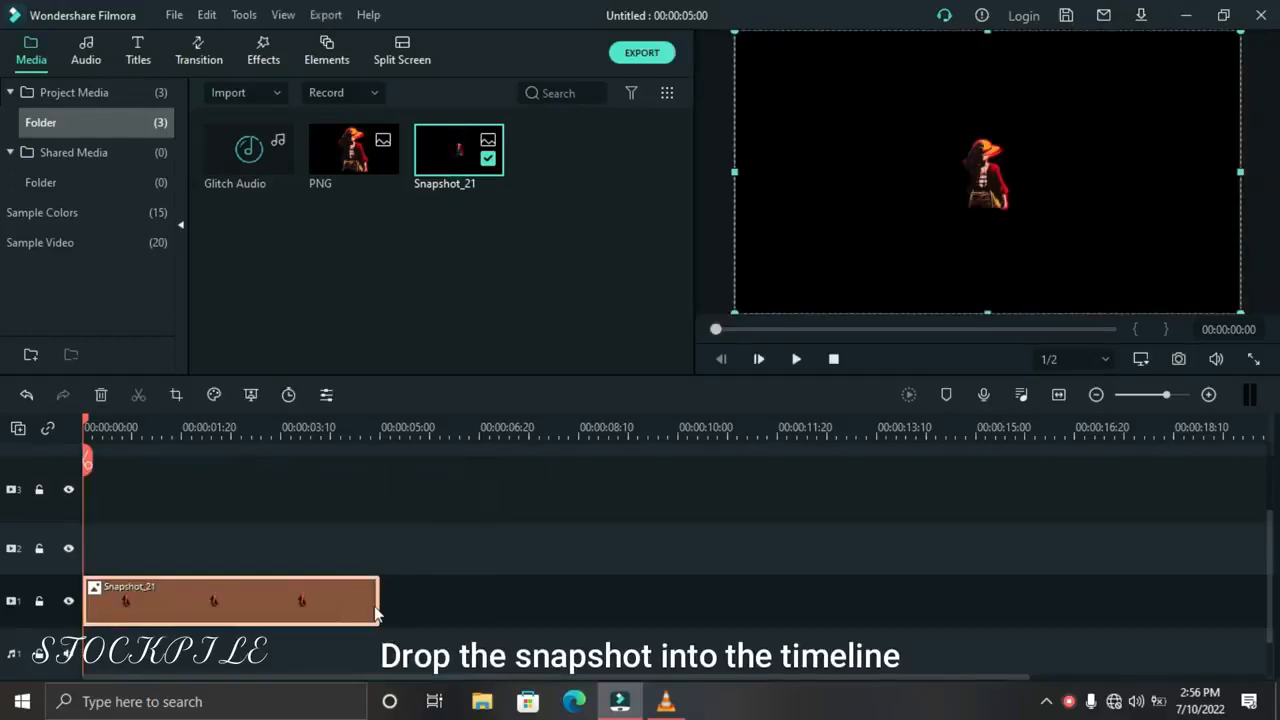
Extend the Snapshot_21 clip on video track 1 to about 21 seconds and fit the timeline to it
left_click_drag(380, 602, 1249, 580)
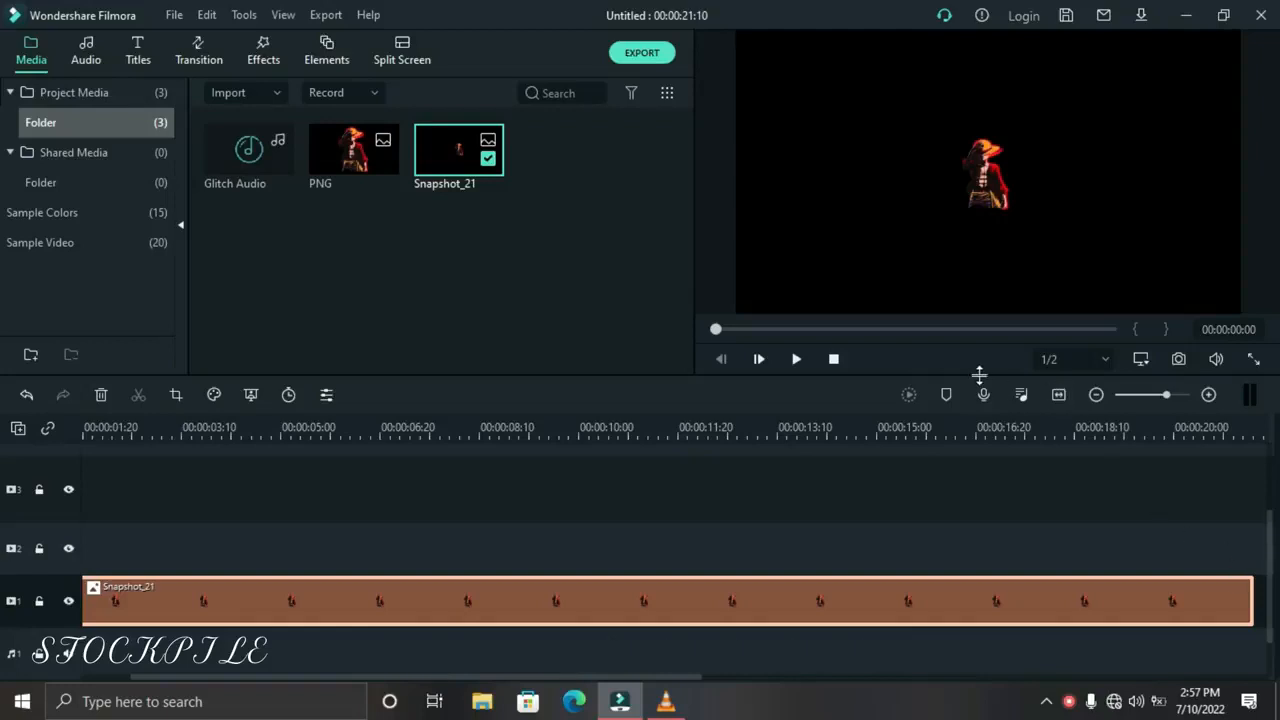
left_click(1057, 396)
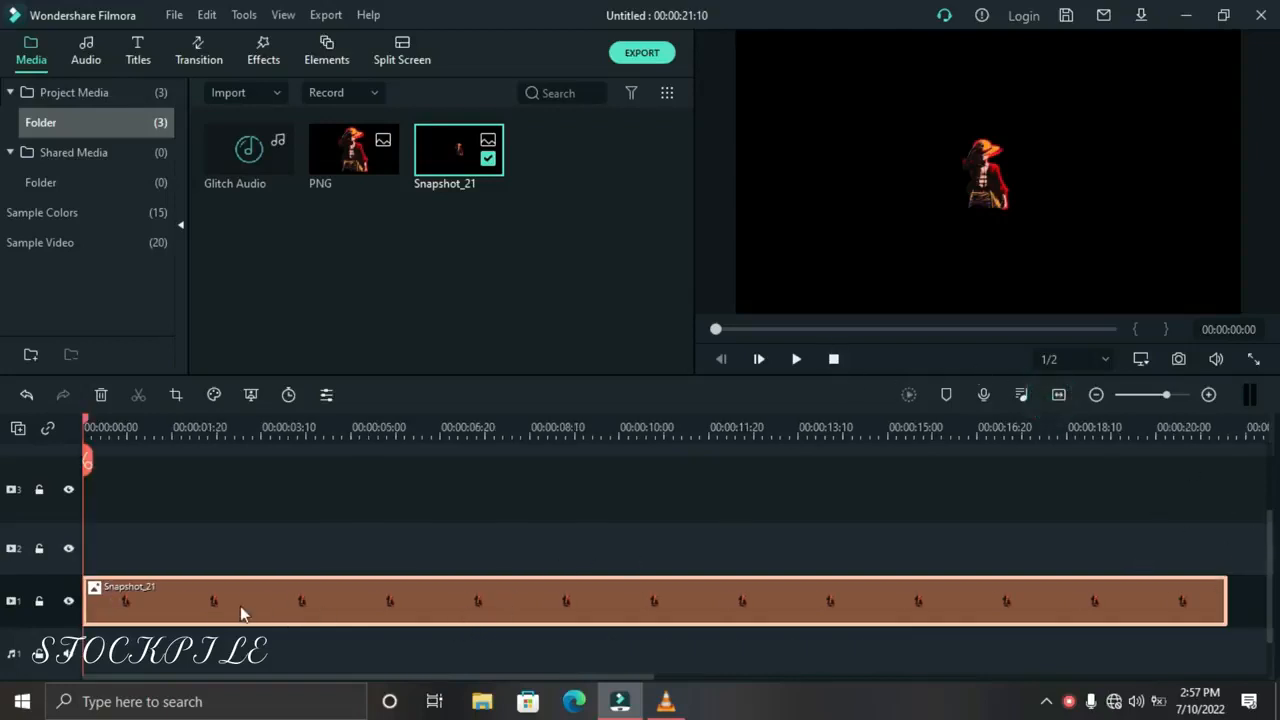
Apply Pan & Zoom to the Snapshot_21 clip, entering 50 as the end frame's width and centring that frame on the character's chest
left_click(172, 398)
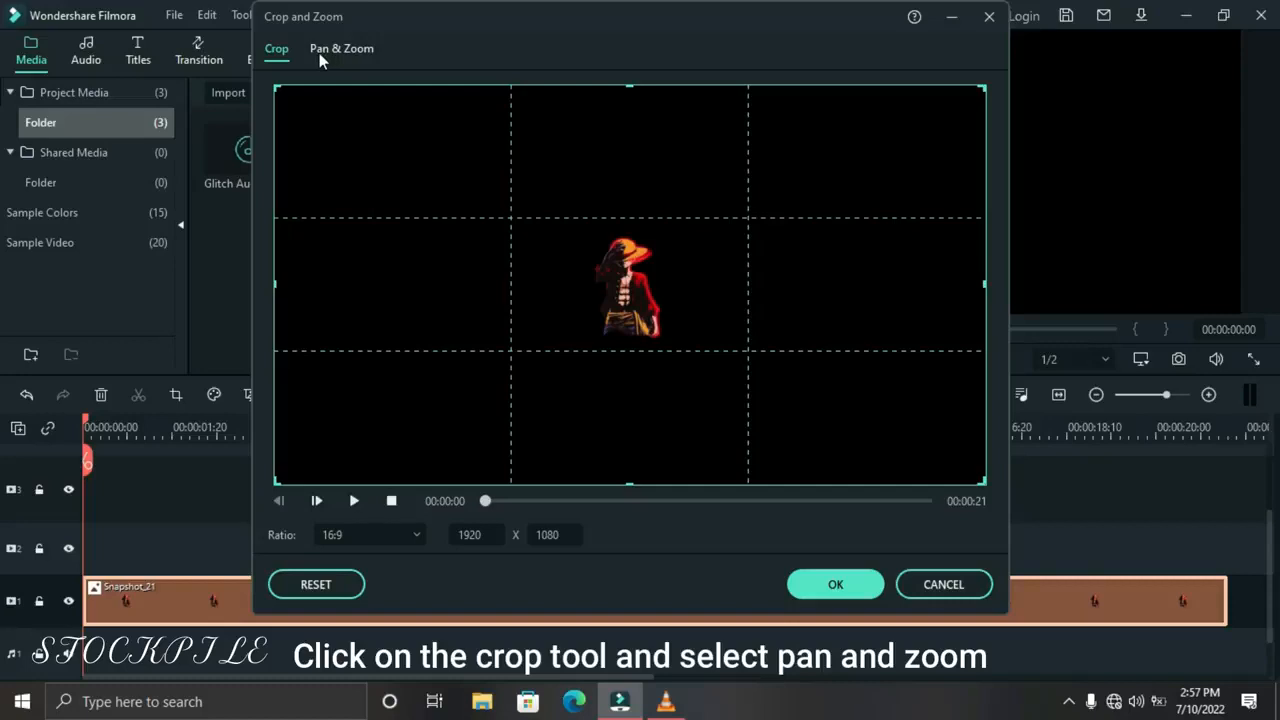
left_click(321, 57)
left_click(537, 348)
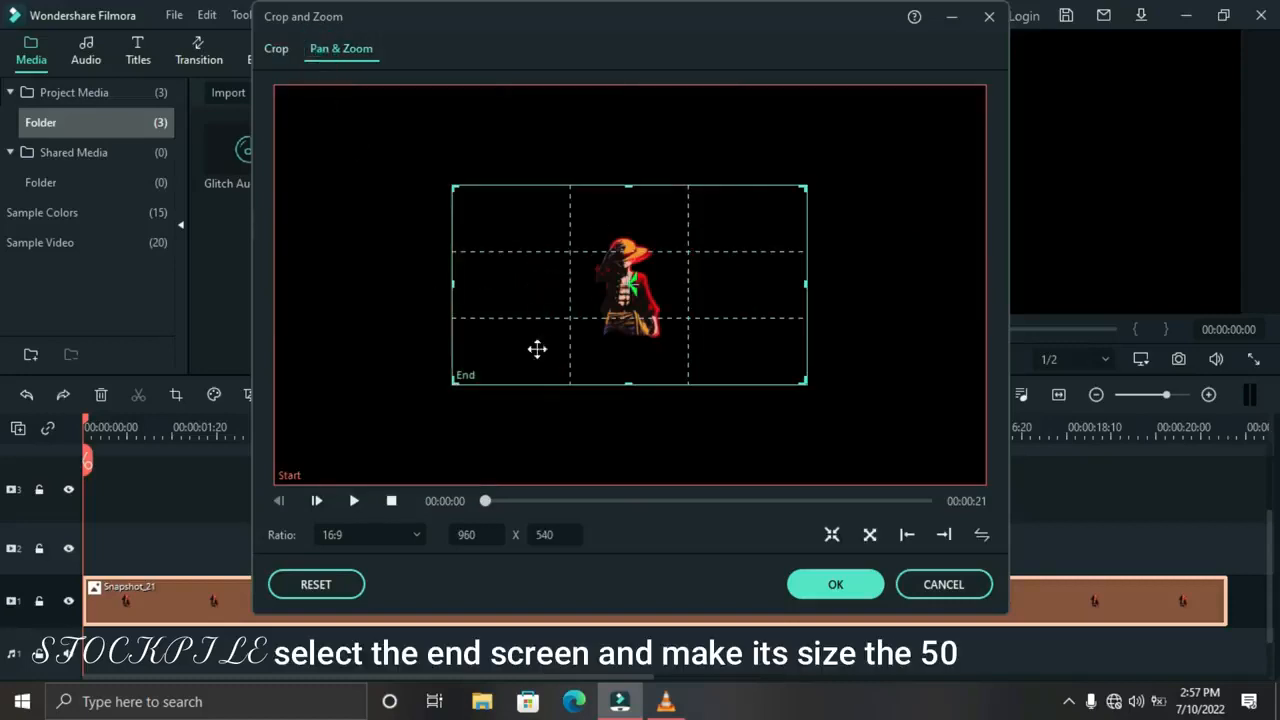
left_click(466, 541)
type("50")
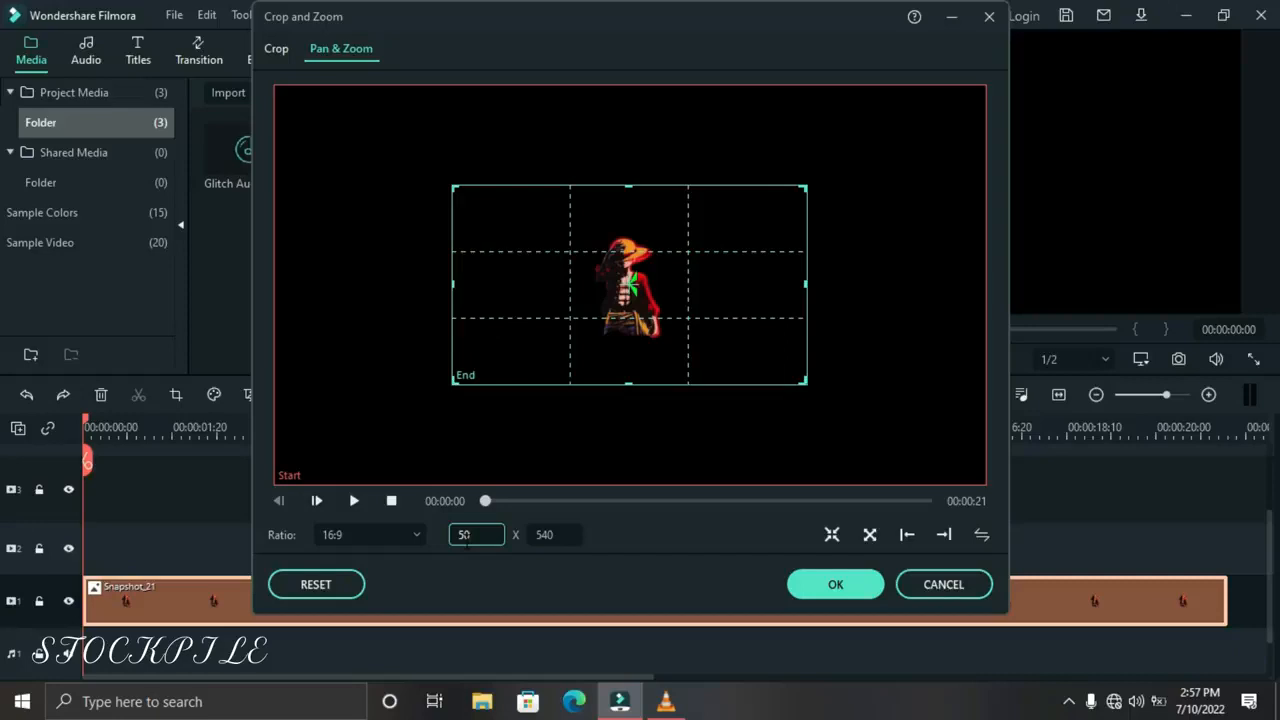
left_click(688, 585)
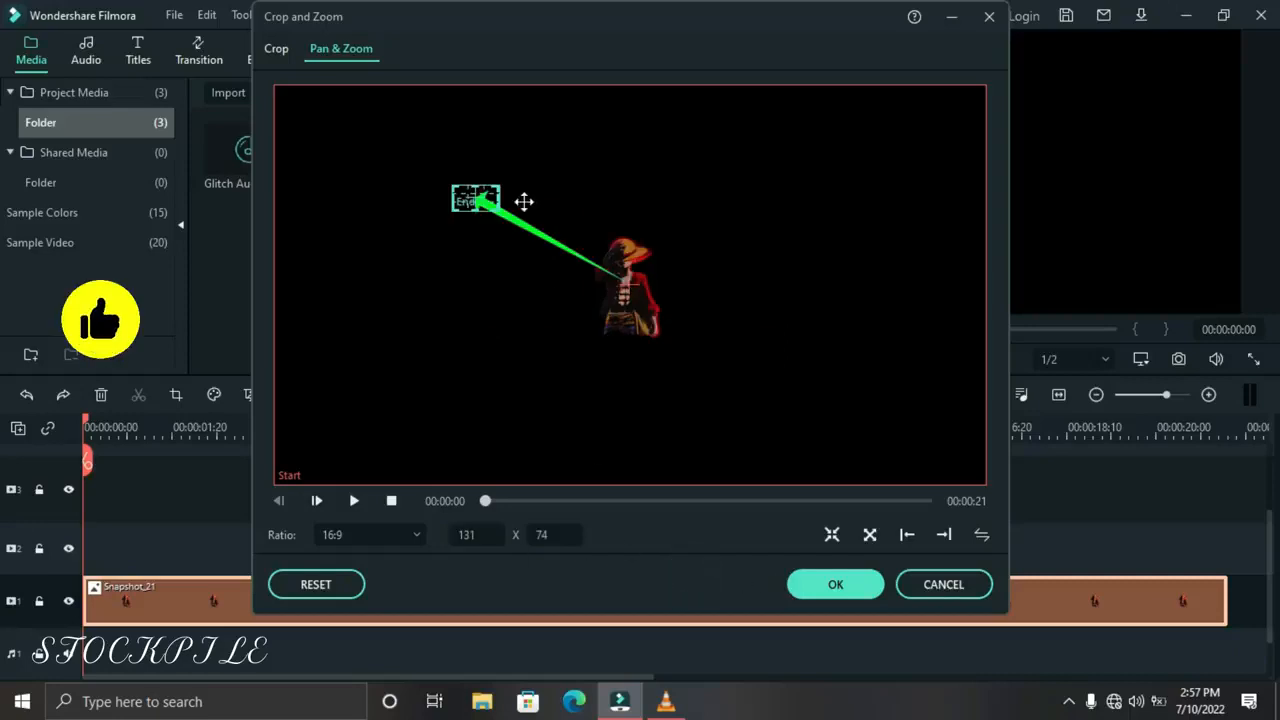
left_click_drag(470, 198, 622, 280)
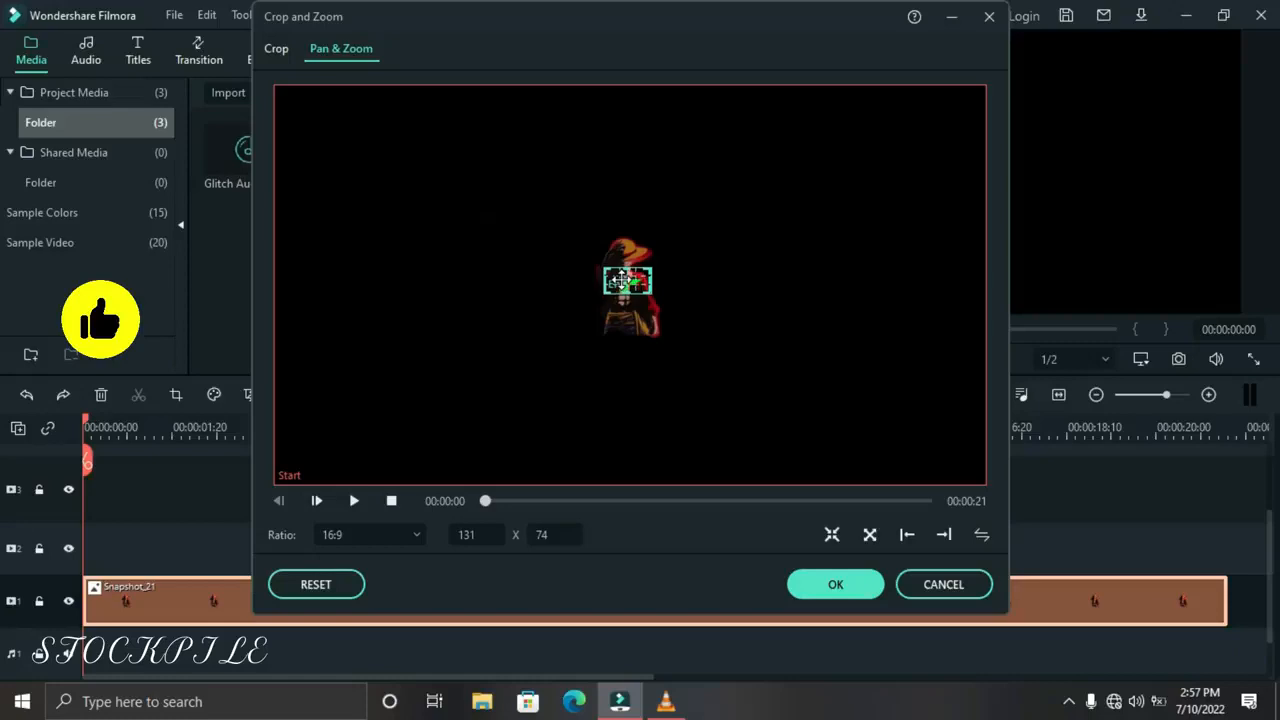
left_click(822, 580)
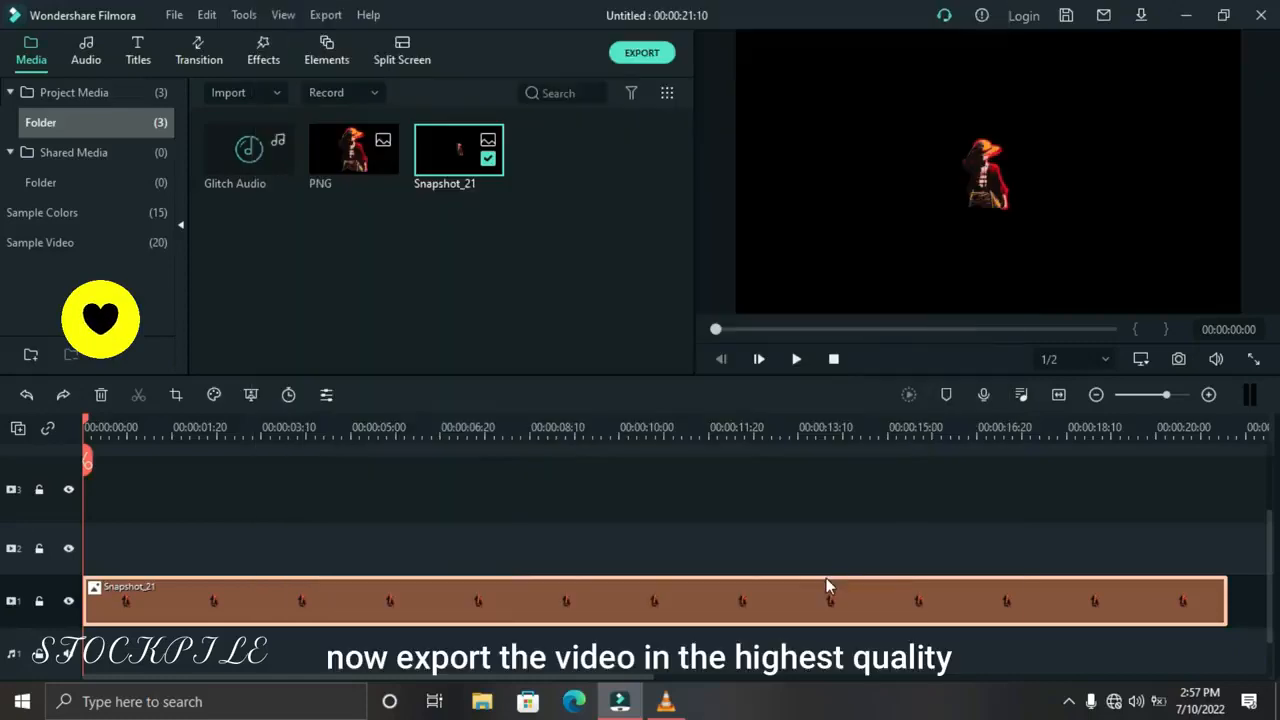
Preview the zoom animation and export it as a 1920x1080 MP4 named My Video
left_click(796, 359)
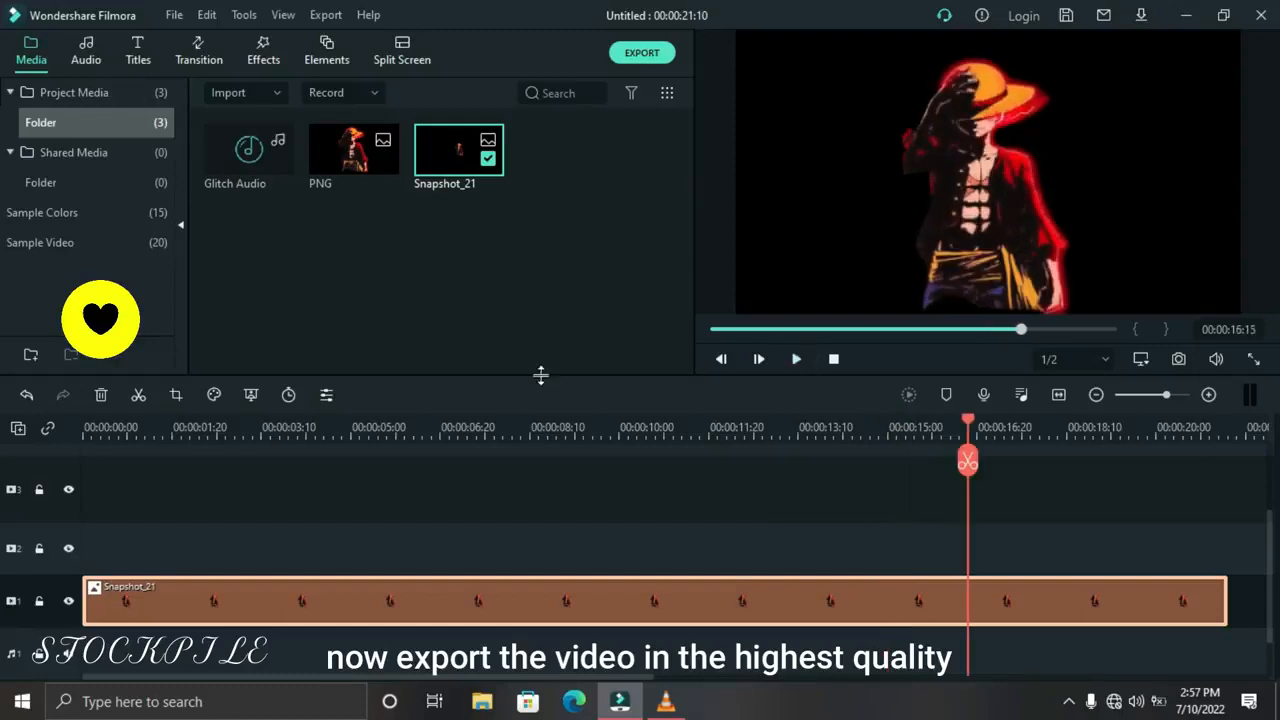
left_click(642, 53)
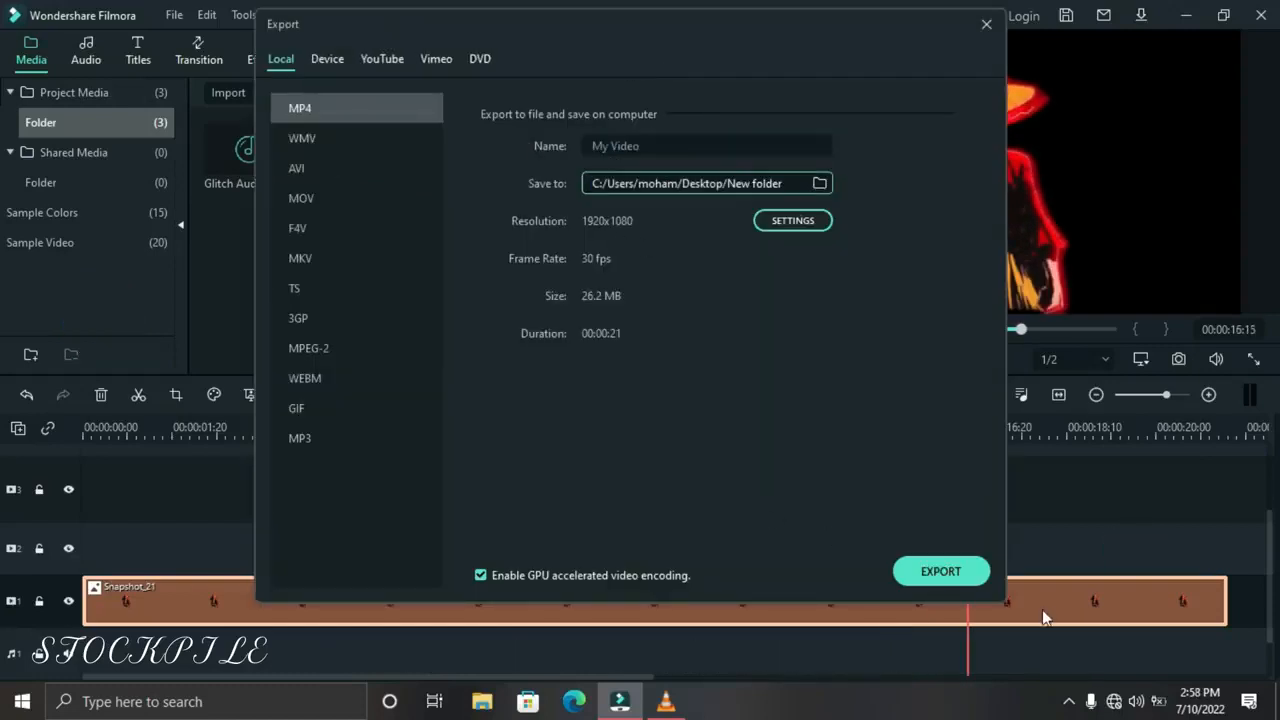
left_click(962, 572)
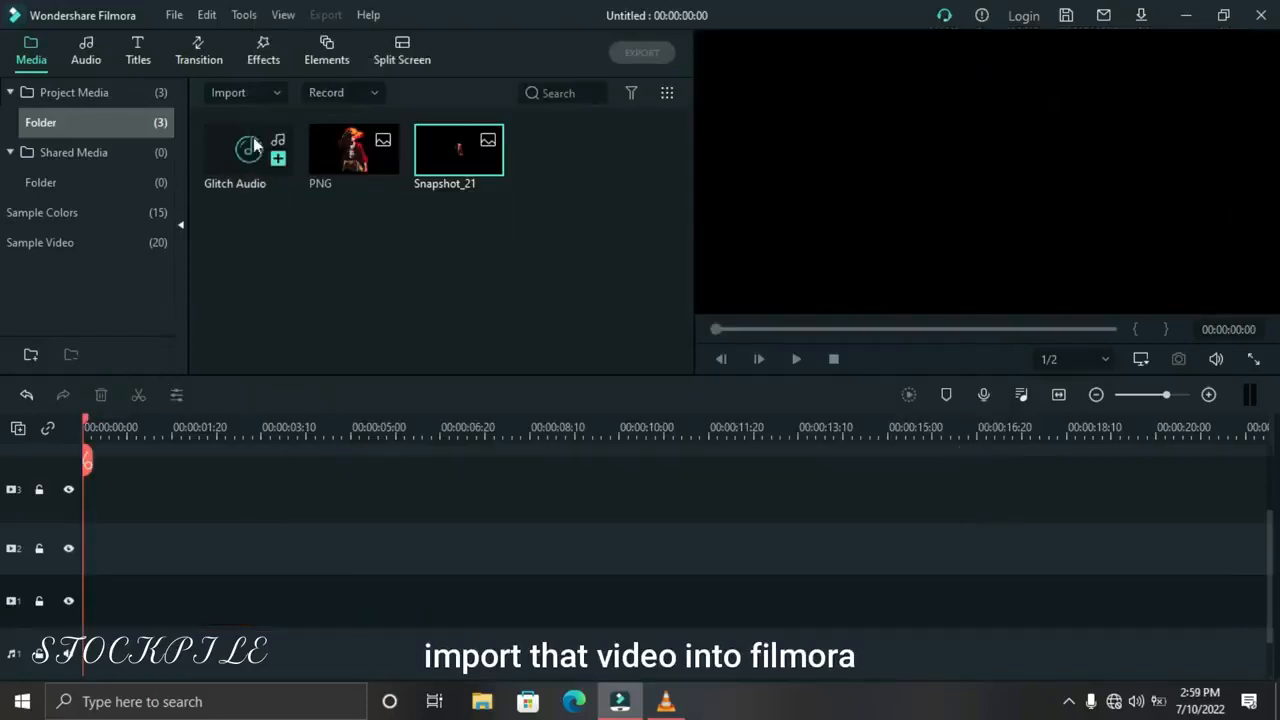
Import the exported My Video file and place it at the start of video track 1 in place of the snapshot
left_click(246, 94)
left_click(255, 127)
left_click(270, 172)
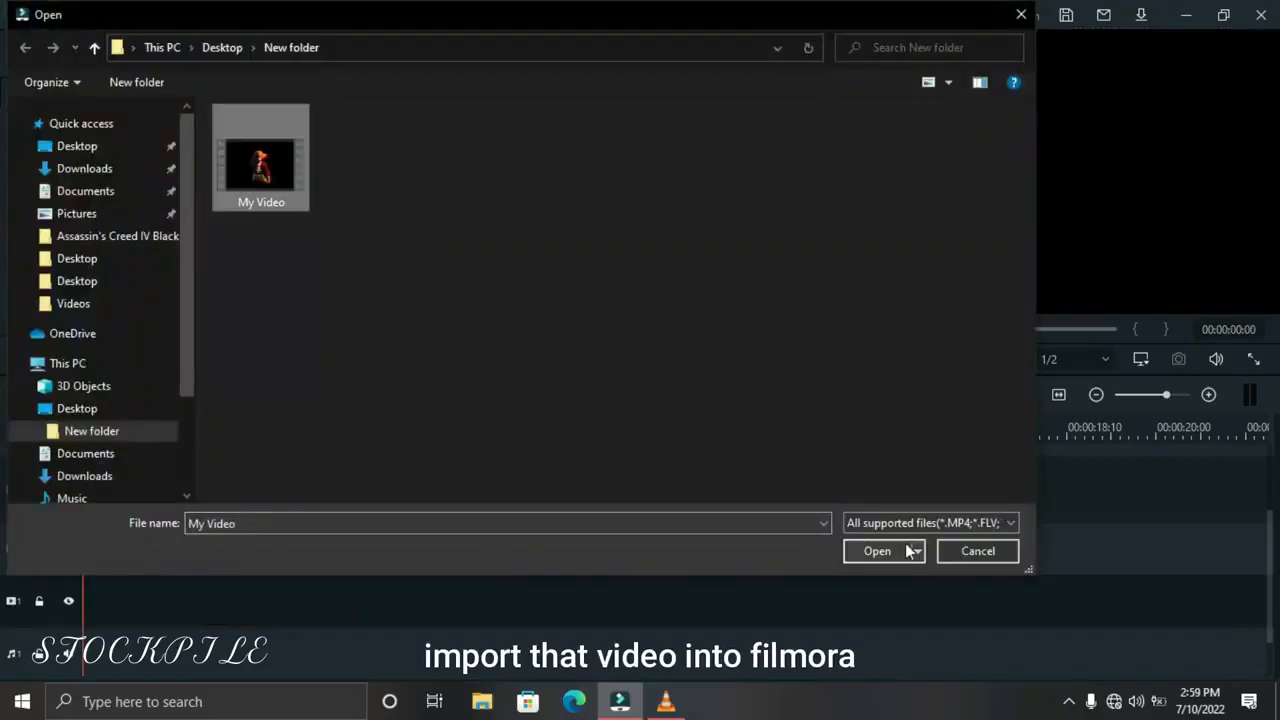
left_click(900, 550)
left_click_drag(546, 162, 100, 600)
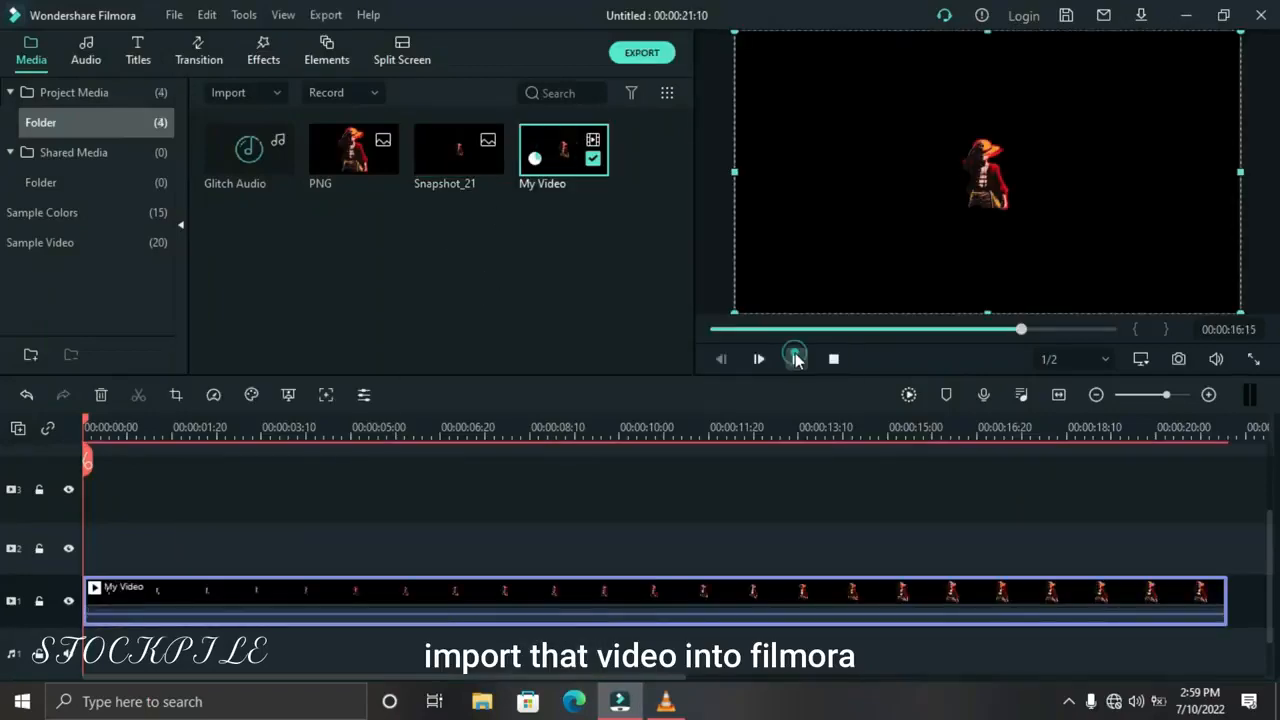
Play through the My Video clip and split it at 00:00:14:05
left_click(796, 359)
left_click(588, 428)
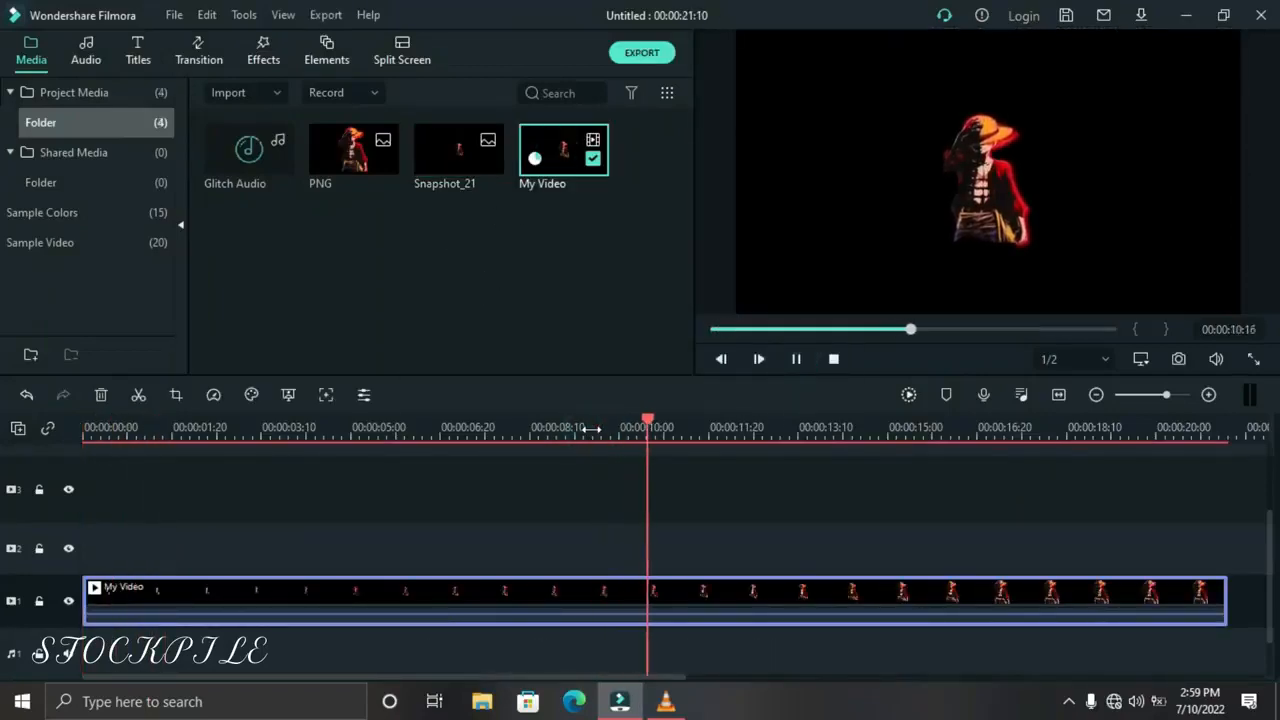
left_click(796, 359)
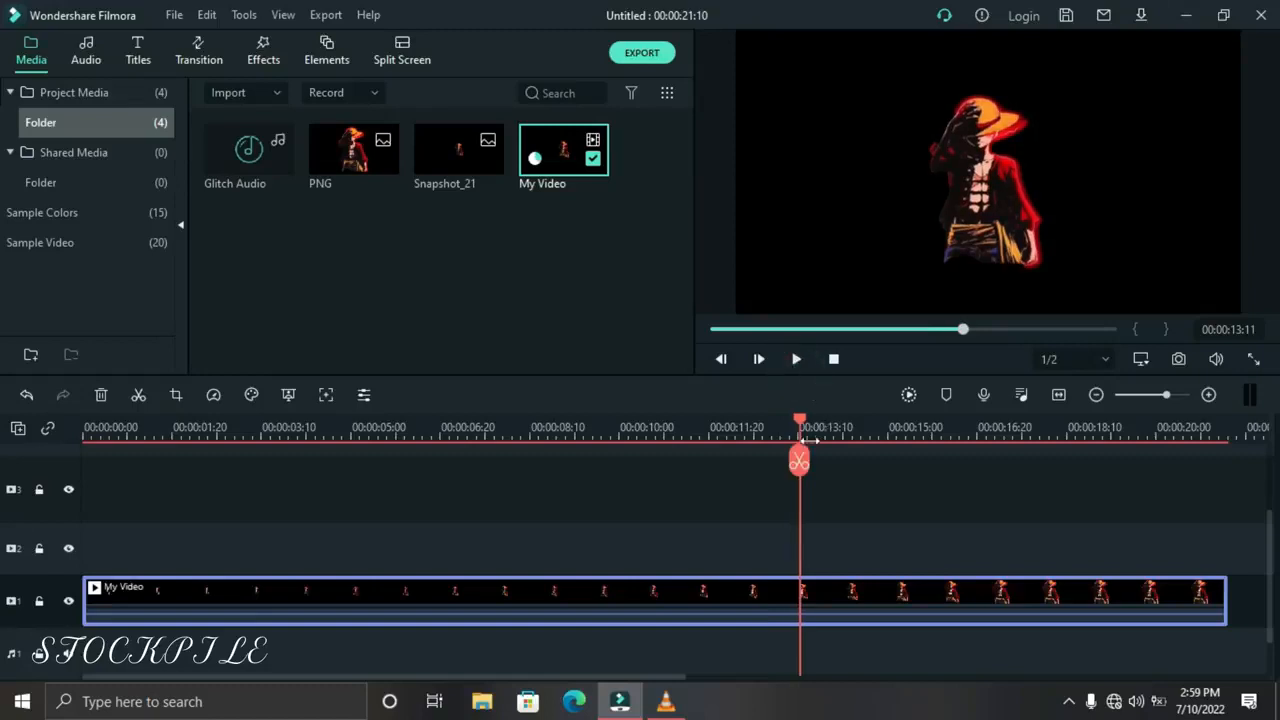
left_click_drag(813, 427, 845, 421)
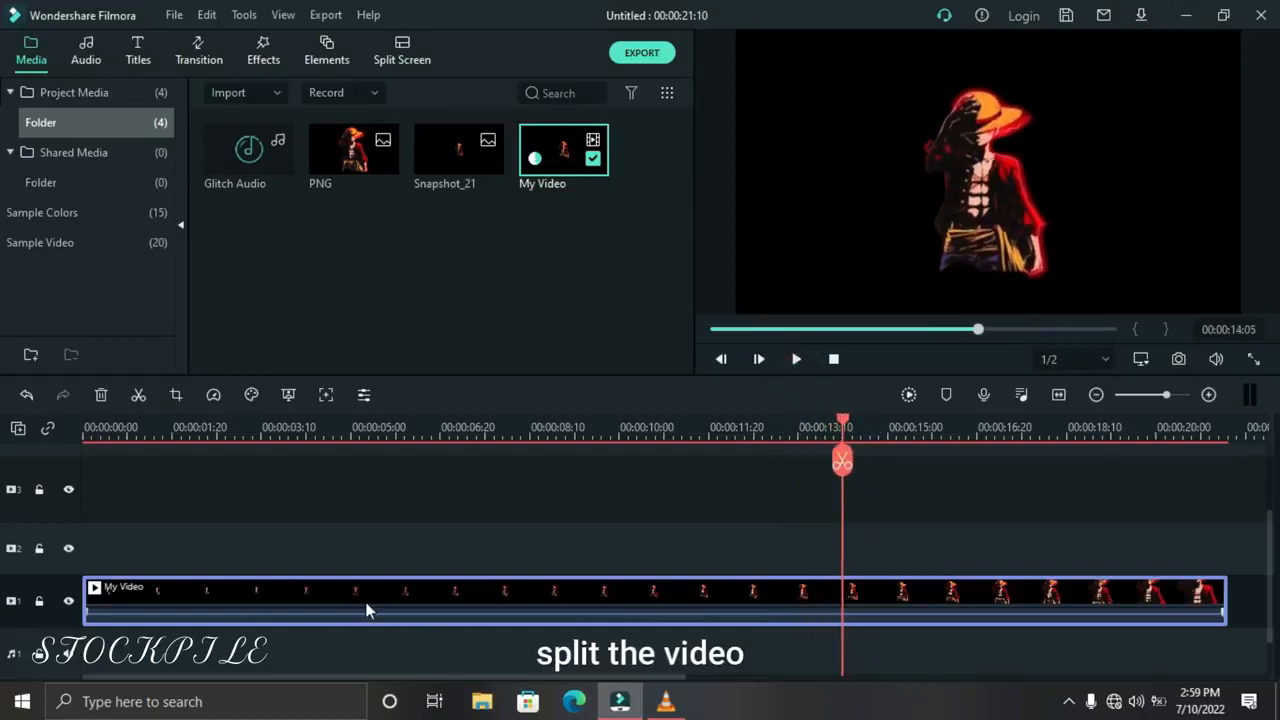
left_click(138, 394)
Speed up the first part of the split video to 20x
left_click(416, 592)
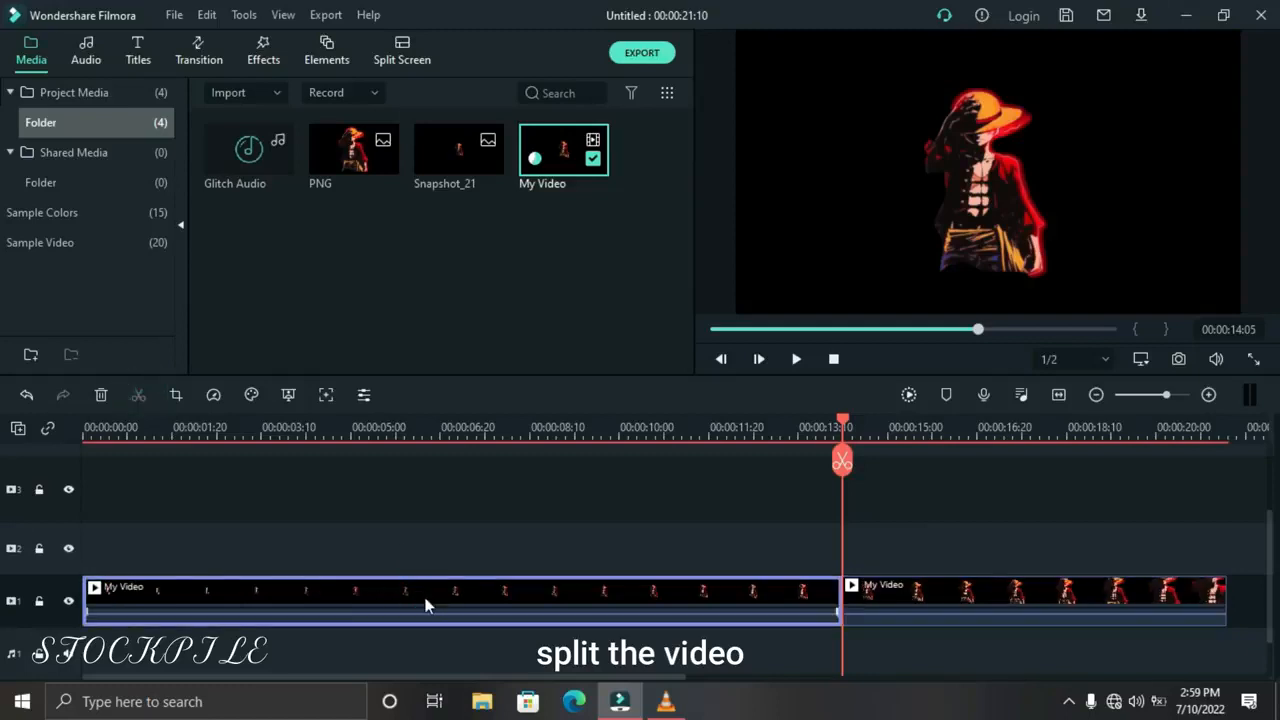
left_click(222, 398)
mouse_move(282, 491)
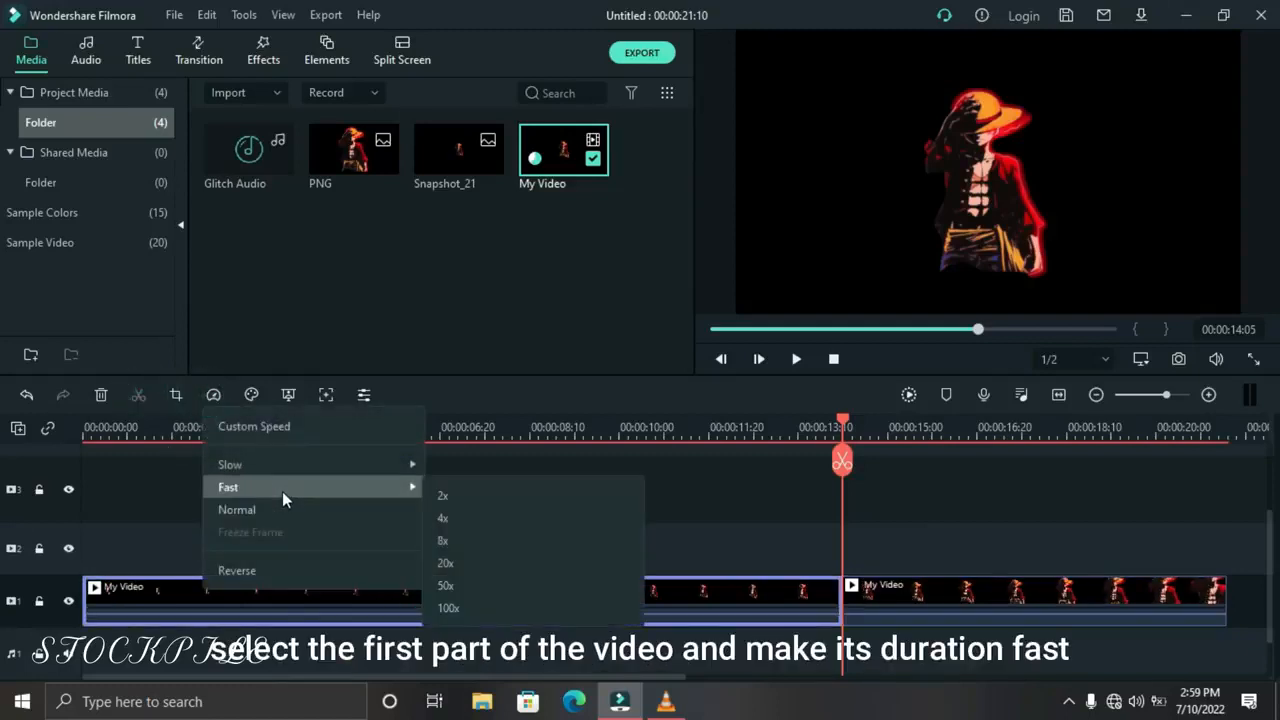
left_click(500, 566)
Play the edited video, render the timeline preview and play it again from the start
left_click(832, 359)
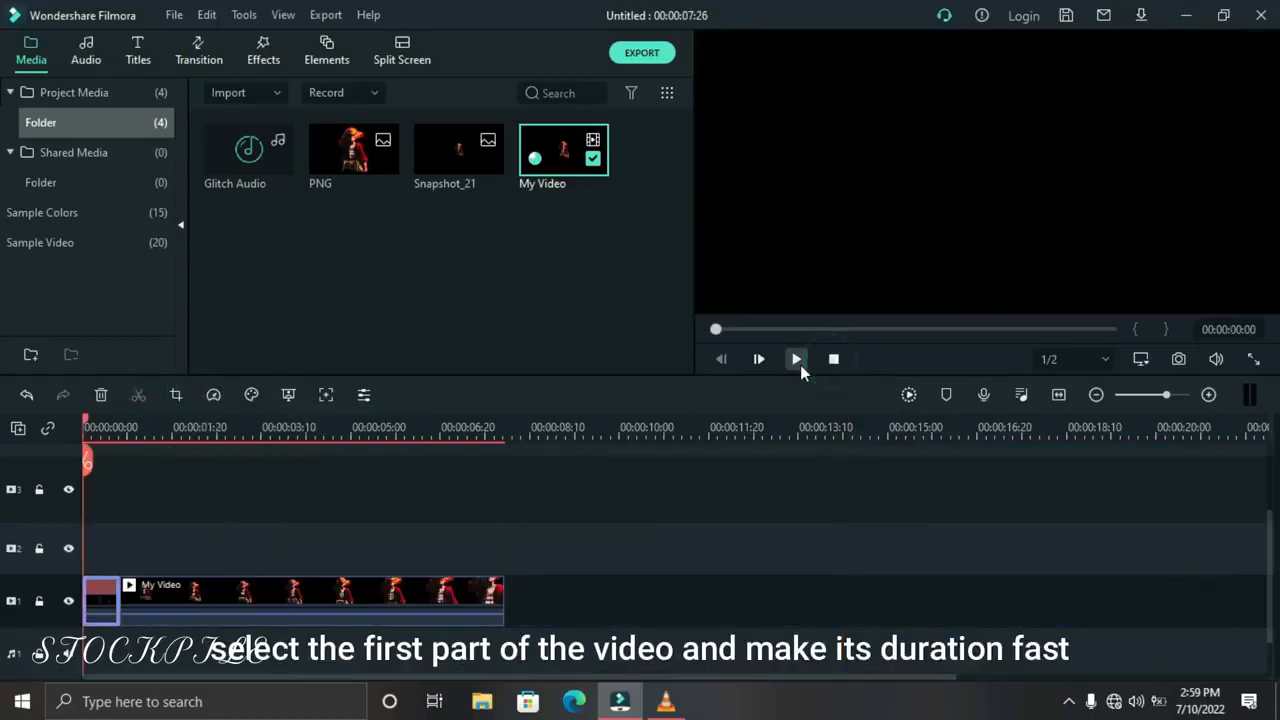
left_click(797, 360)
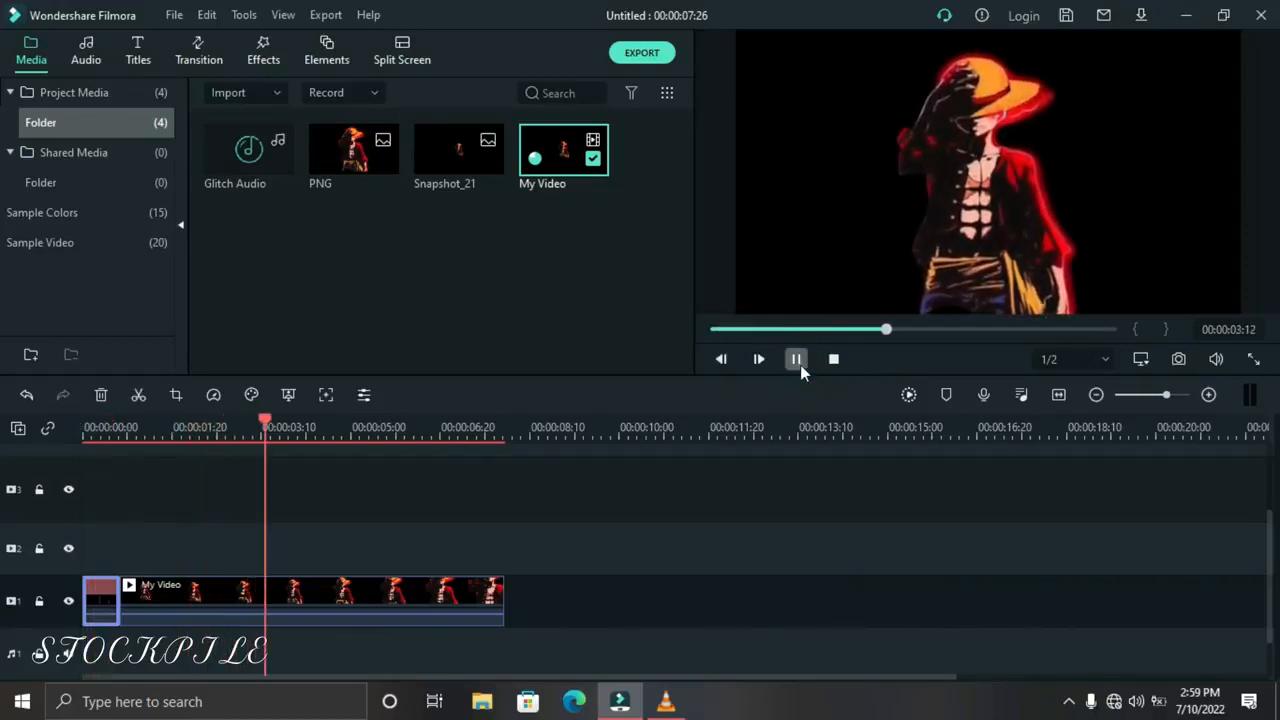
left_click(797, 360)
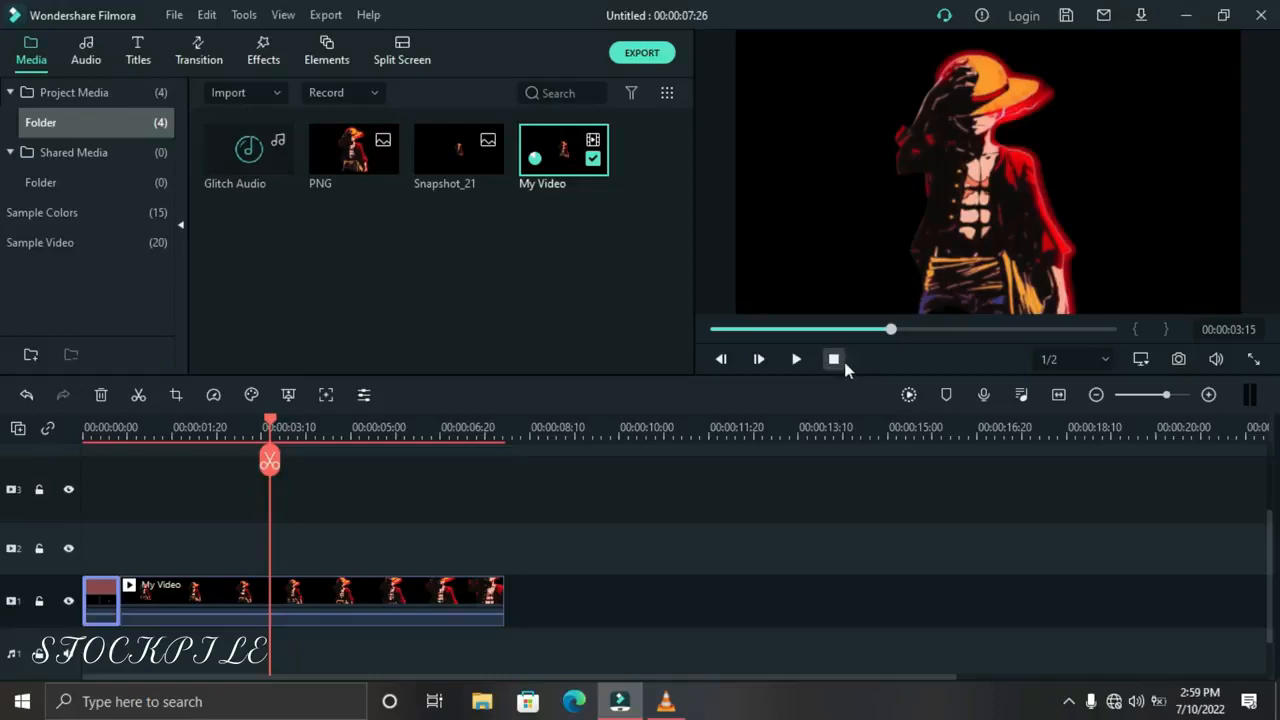
key("Return")
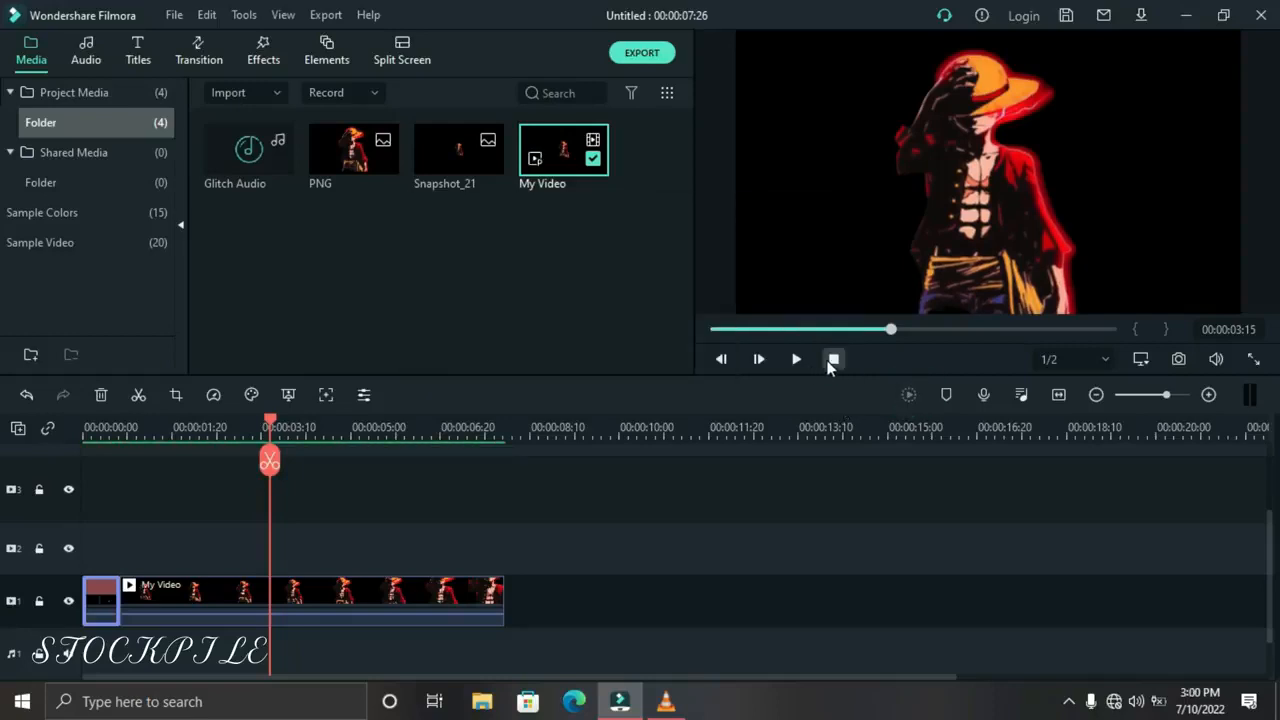
left_click(832, 360)
left_click(797, 360)
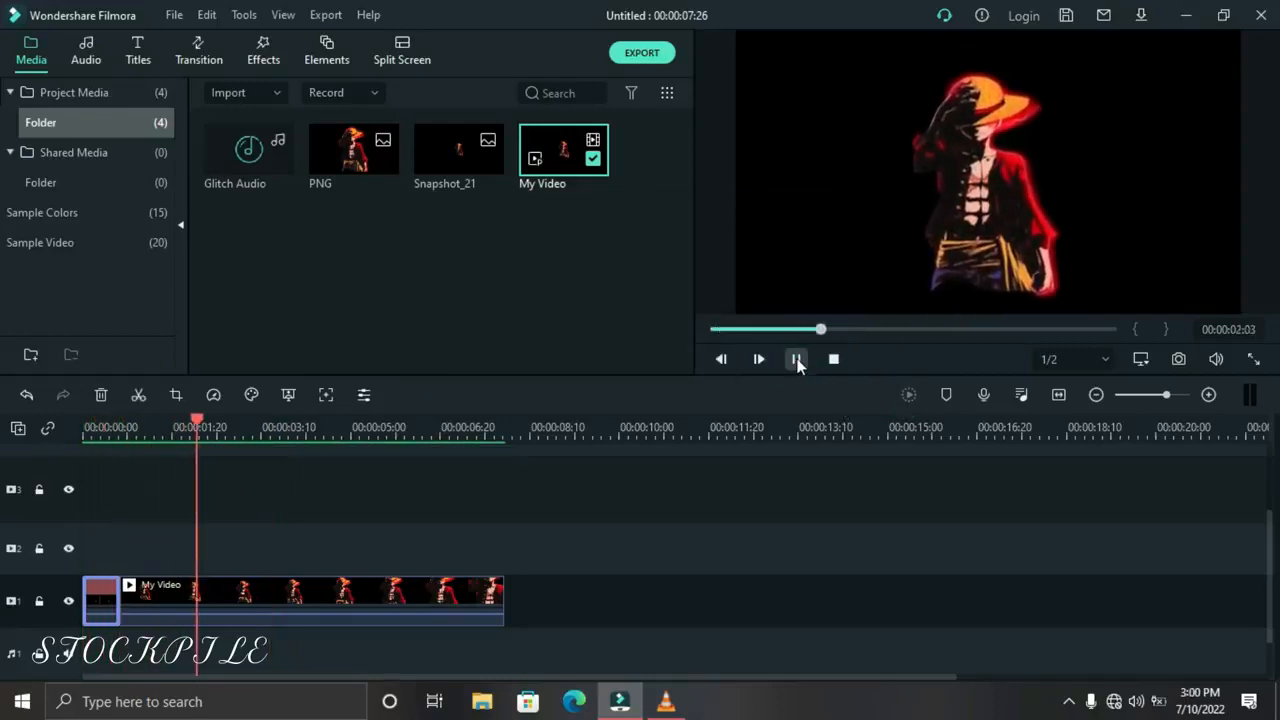
left_click(797, 360)
Slow the second part of the video to a custom speed of 0.25x
left_click(230, 588)
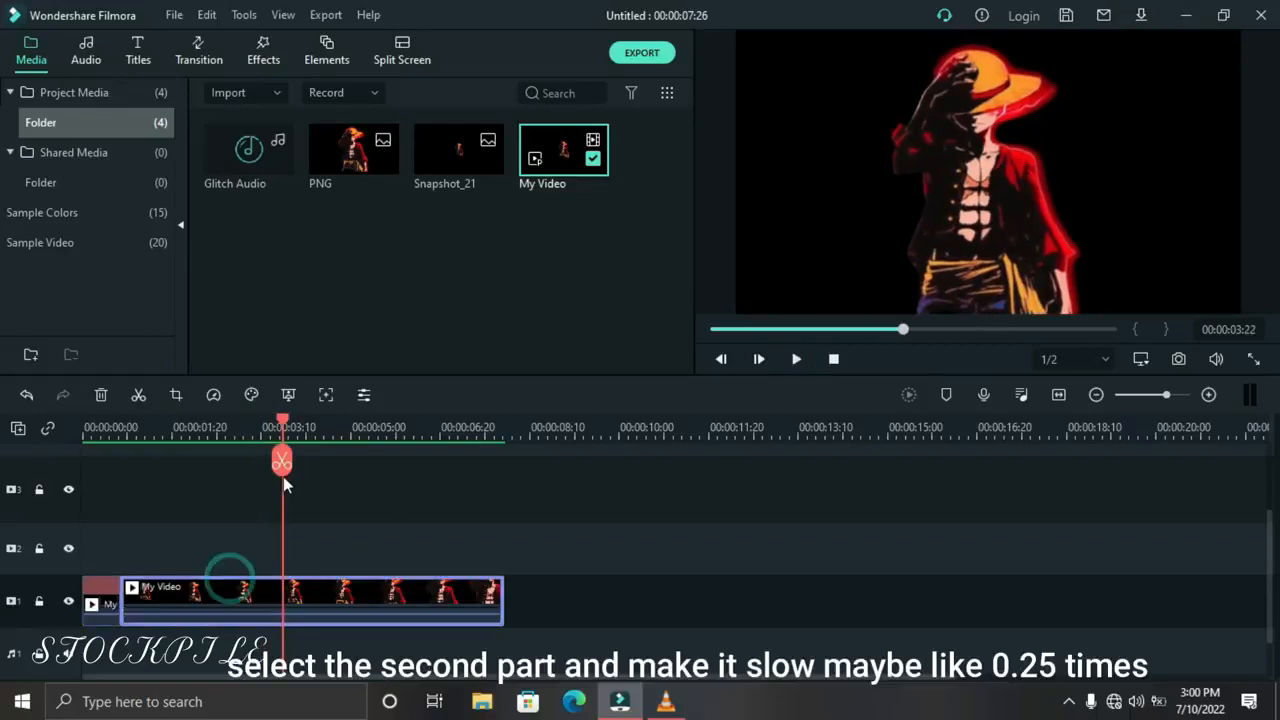
left_click(214, 395)
mouse_move(234, 467)
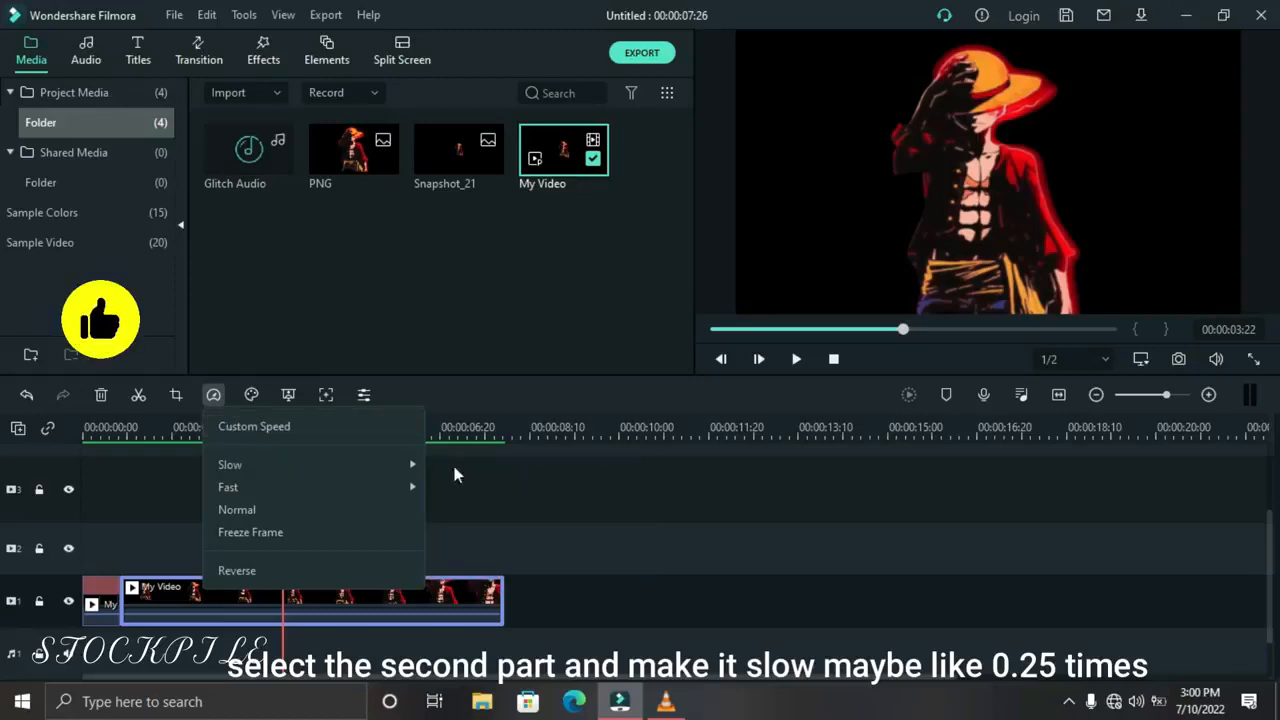
left_click(346, 426)
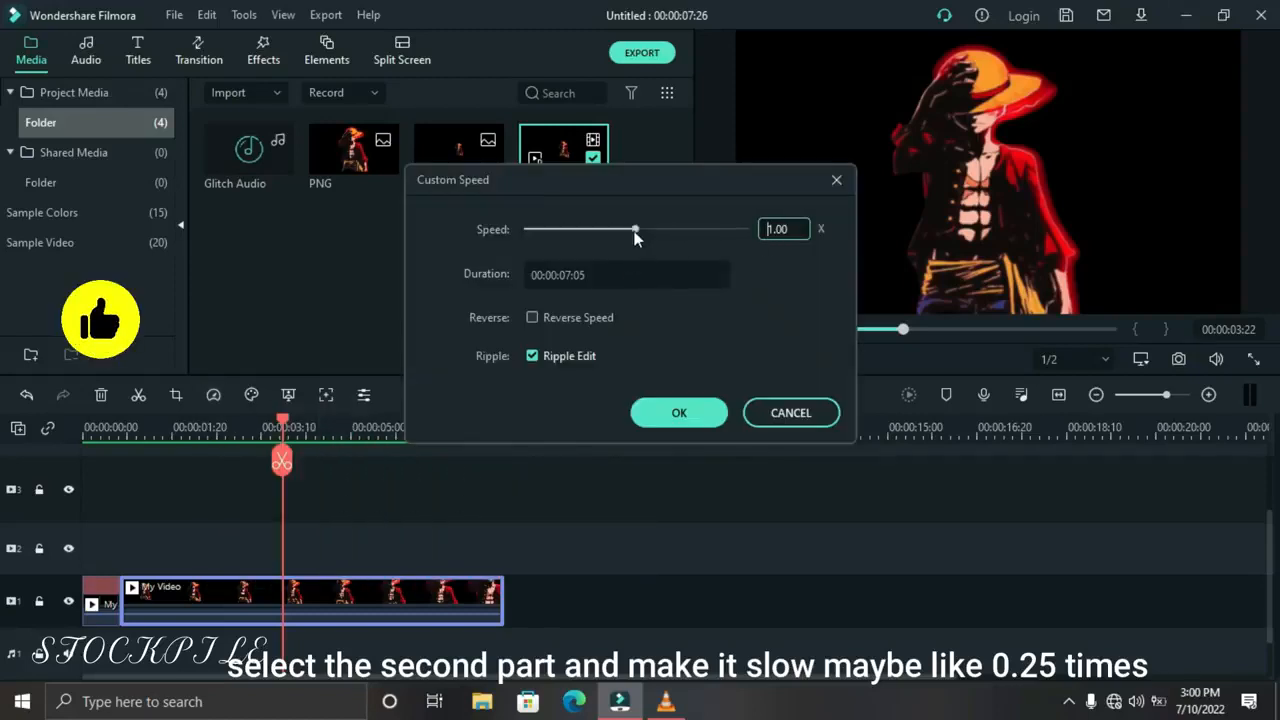
left_click_drag(585, 231, 553, 228)
left_click(660, 414)
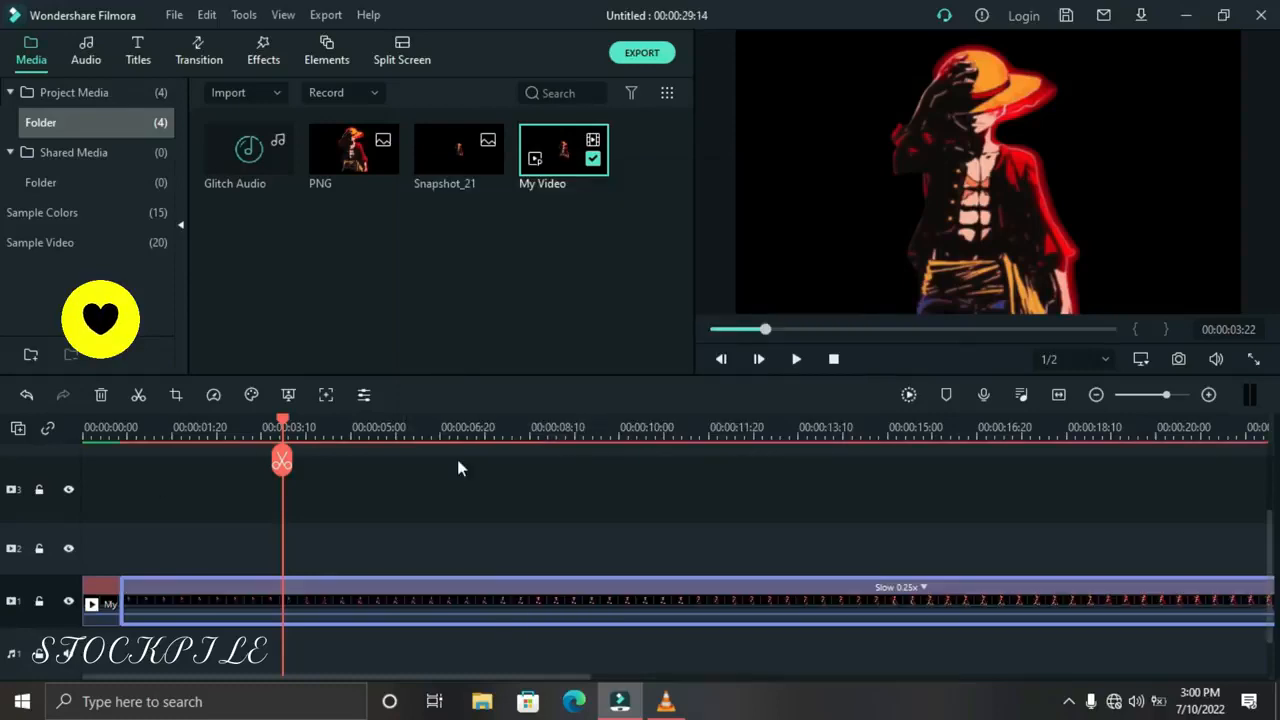
Play the slowed video from the start, split it at 00:00:05:12 and delete everything after the cut
left_click(1058, 395)
left_click(835, 361)
left_click(791, 366)
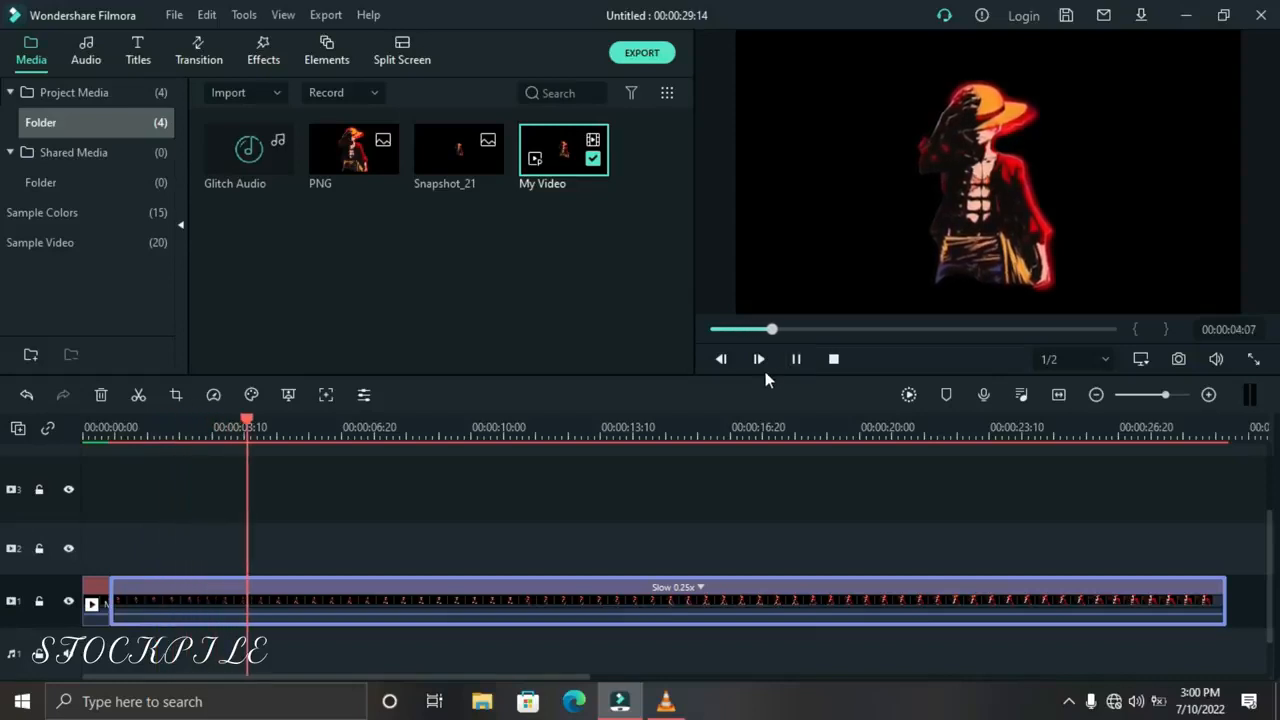
left_click(796, 359)
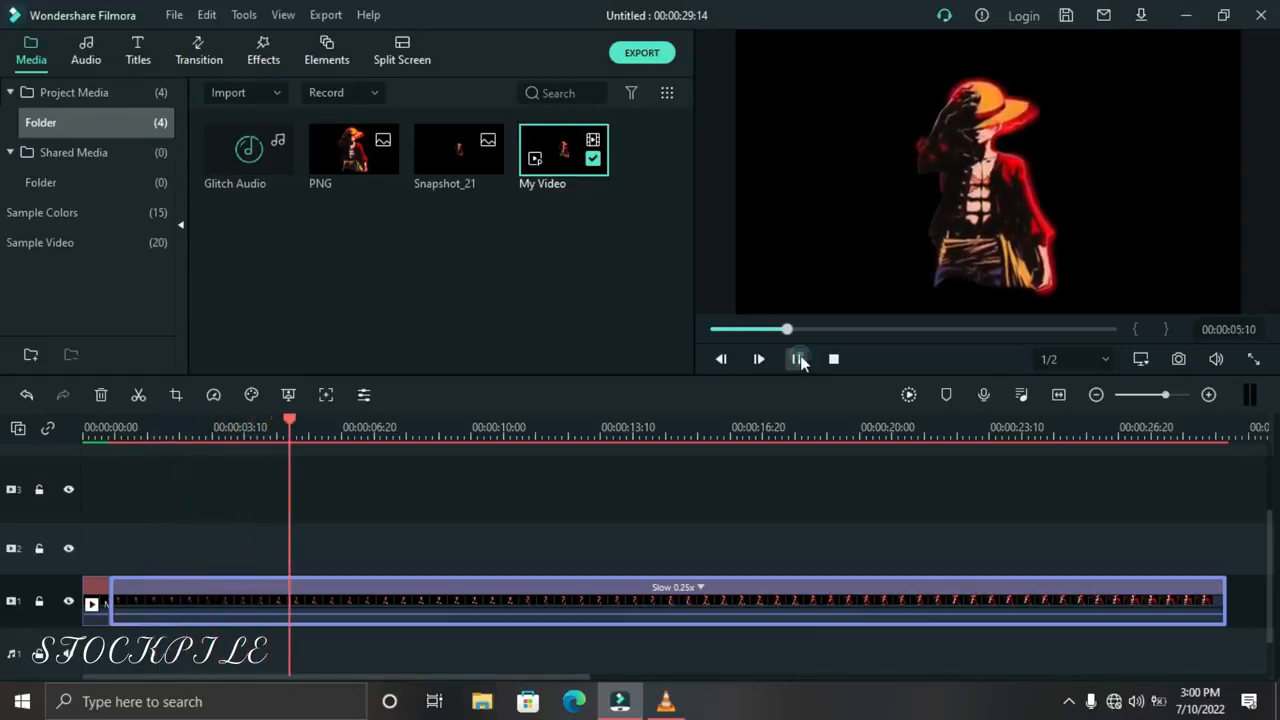
left_click(136, 395)
left_click(100, 395)
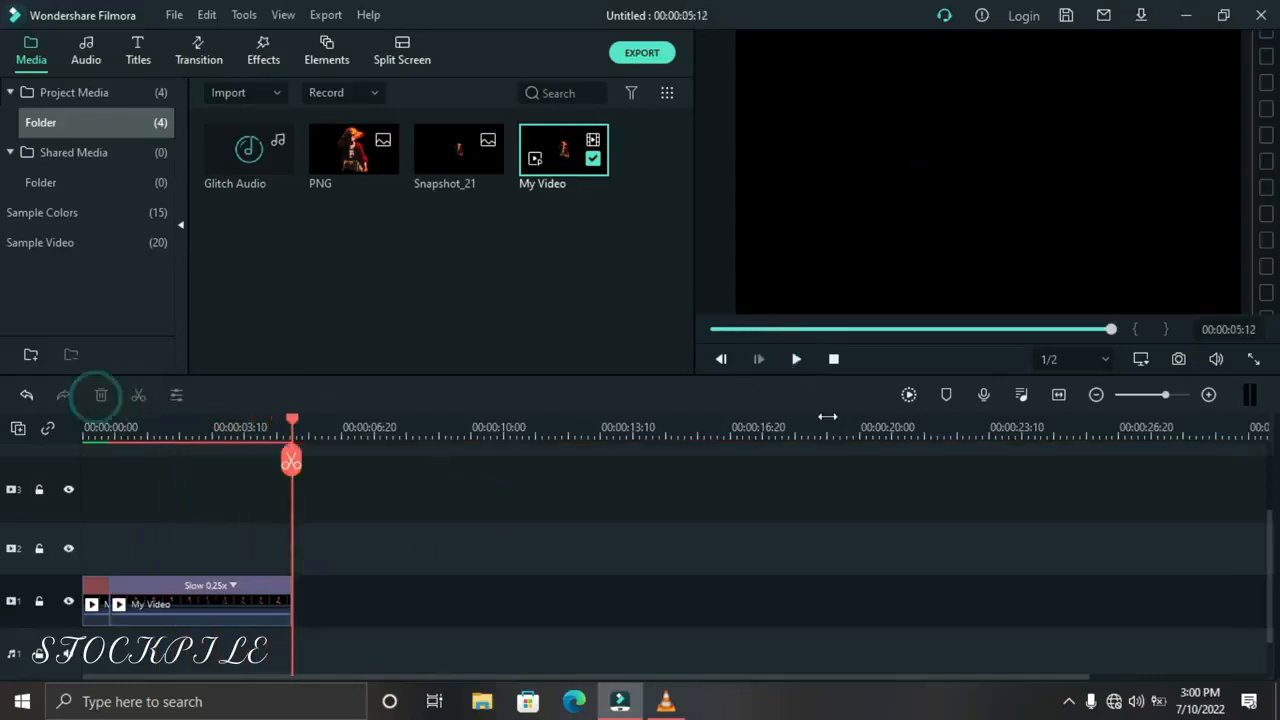
Fit the trimmed clips to the timeline and play them back from the start
left_click(1058, 394)
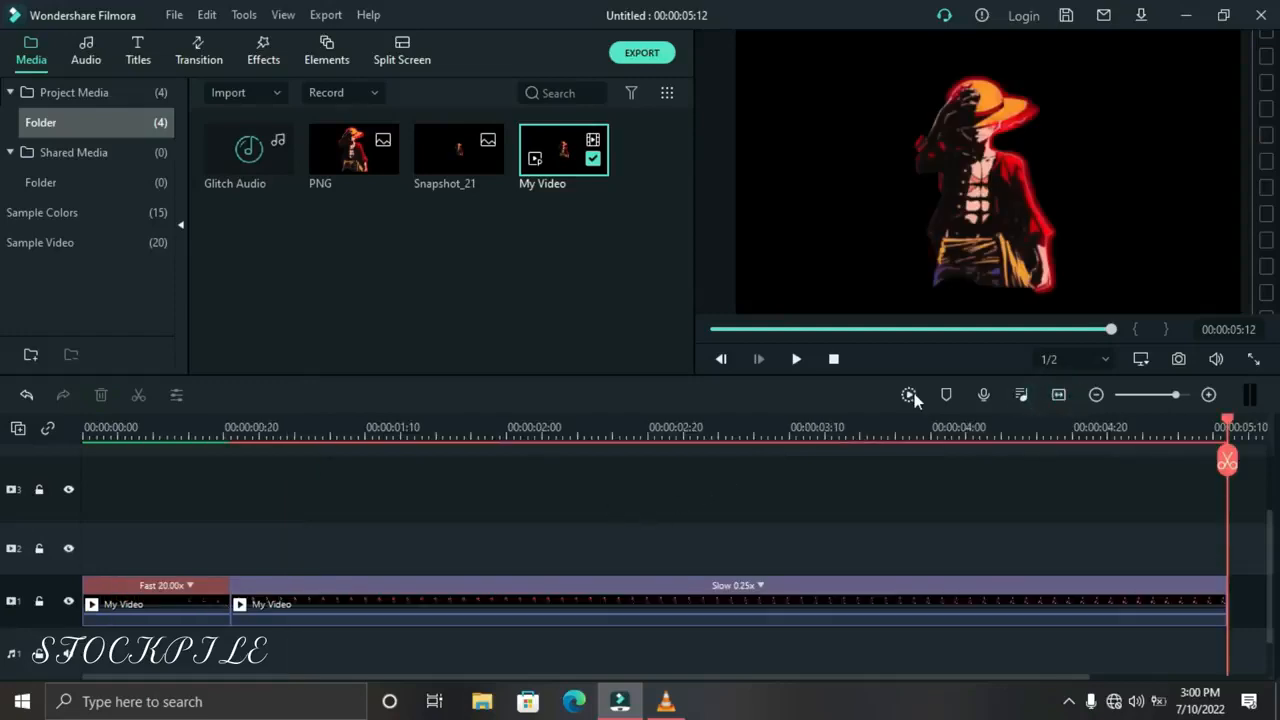
left_click(833, 359)
left_click(796, 359)
Add a Fade transition to the start of the fast first clip and shorten the transition's duration
left_click(210, 50)
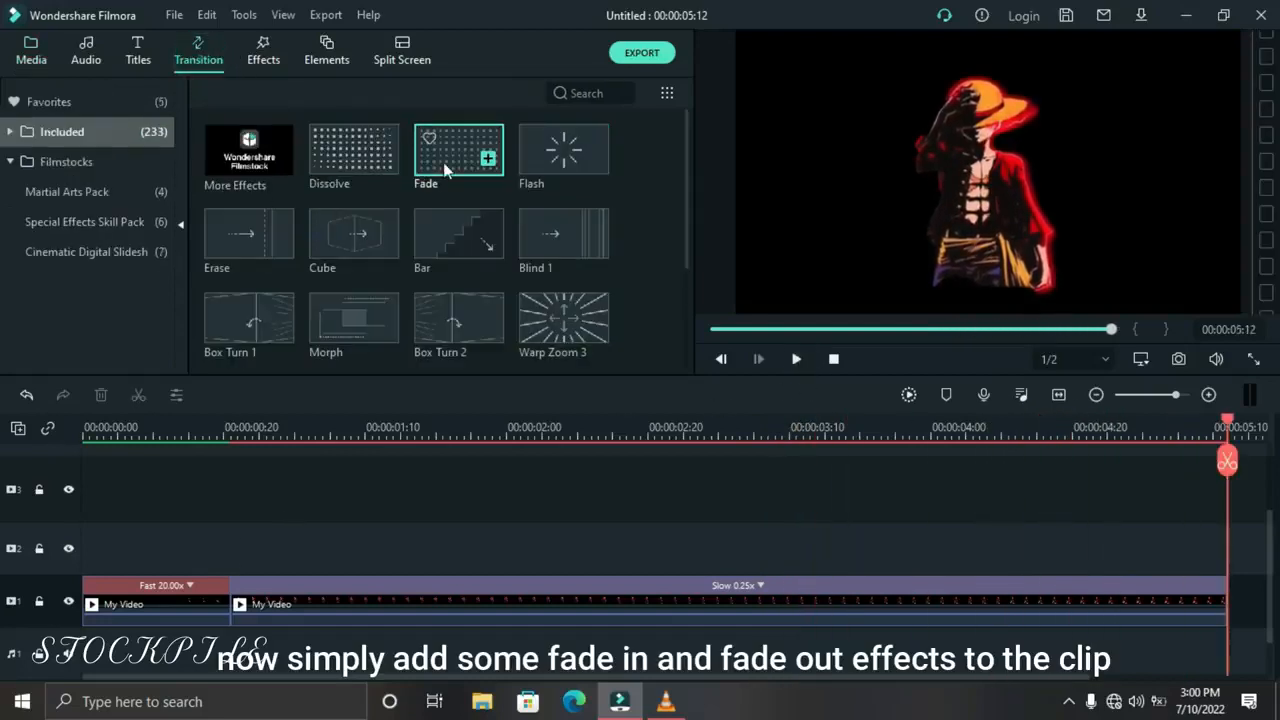
left_click_drag(399, 211, 122, 560)
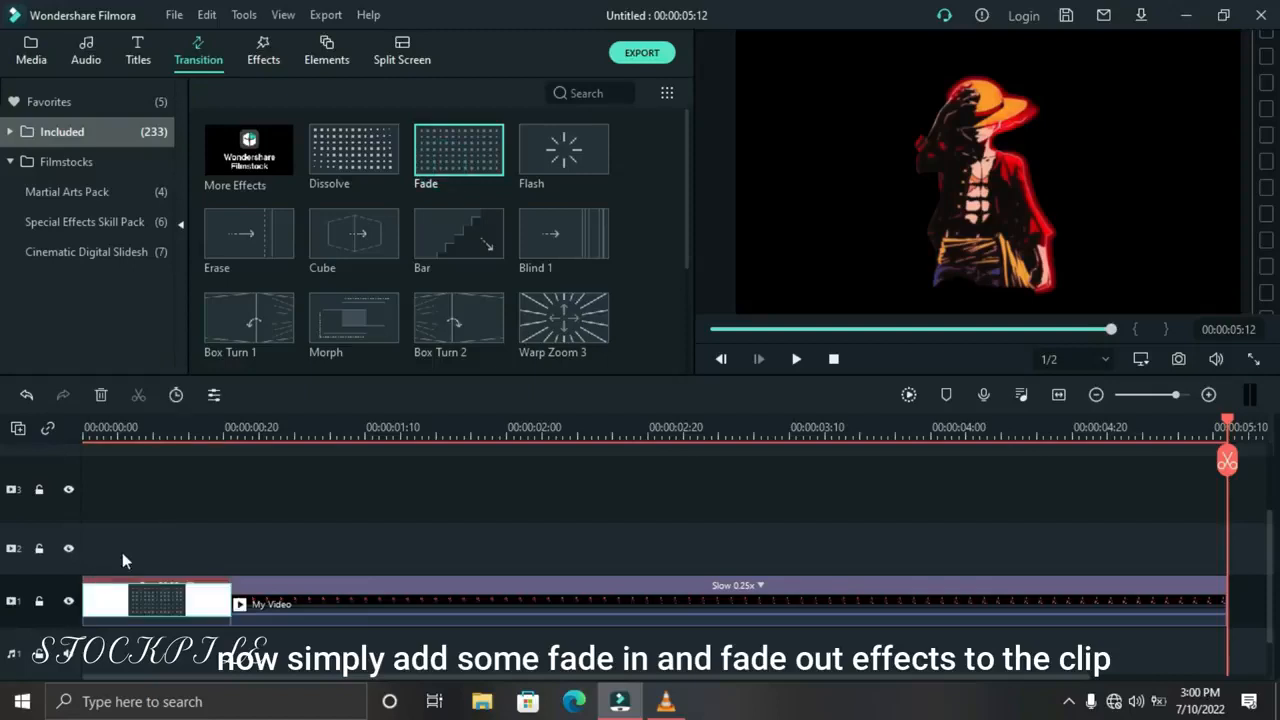
double_click(148, 604)
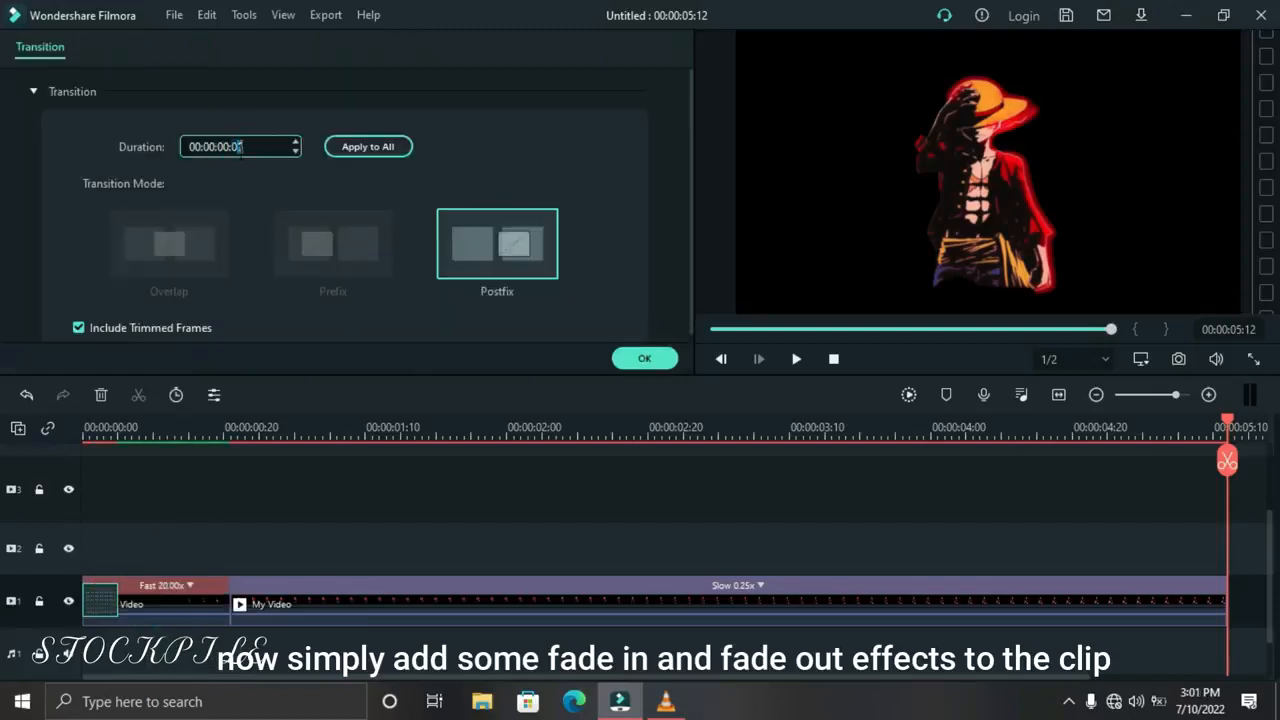
left_click(629, 357)
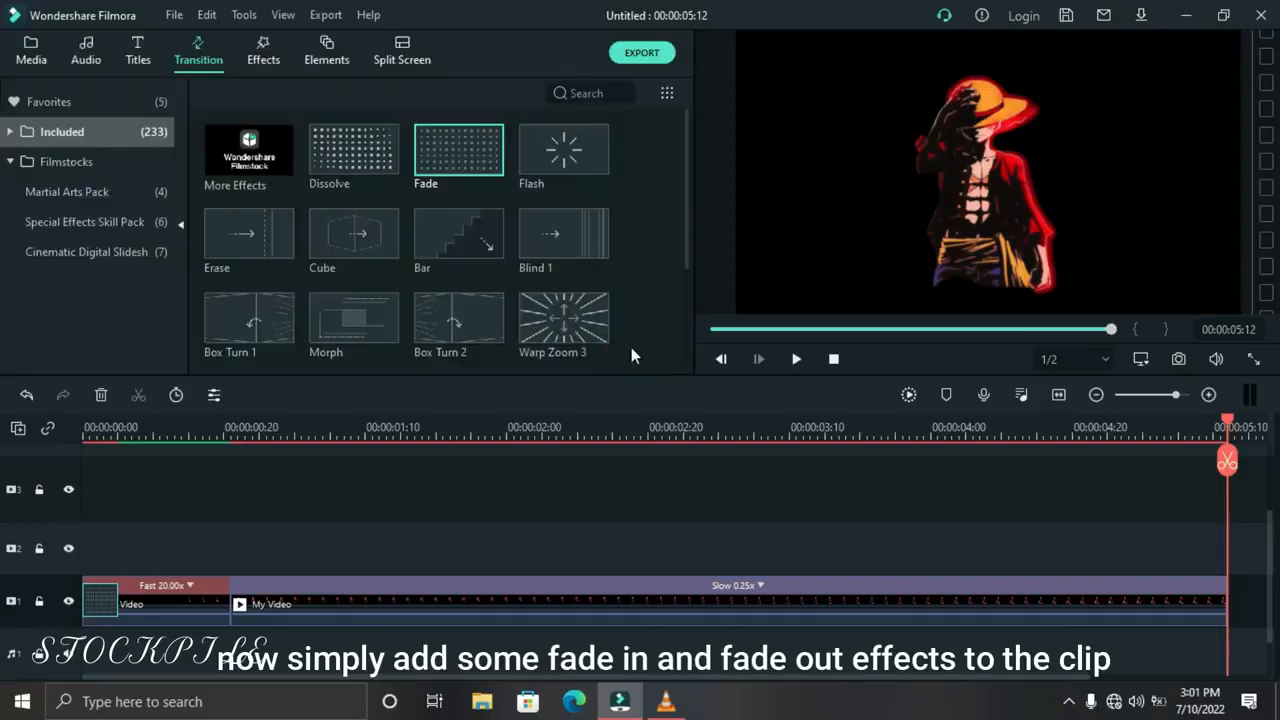
Add a Fade transition to the end of the slow clip, set its duration to 00:00:00:15 and play the result from the start
left_click_drag(465, 158, 1022, 600)
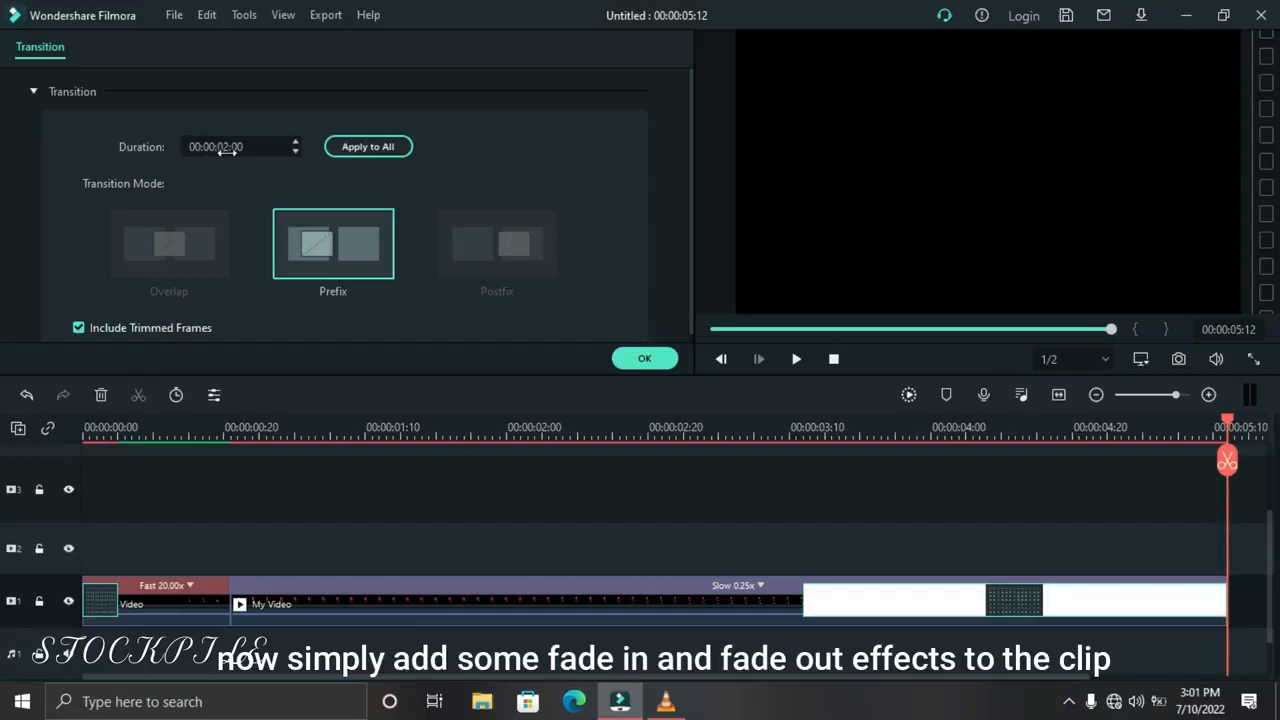
type("15")
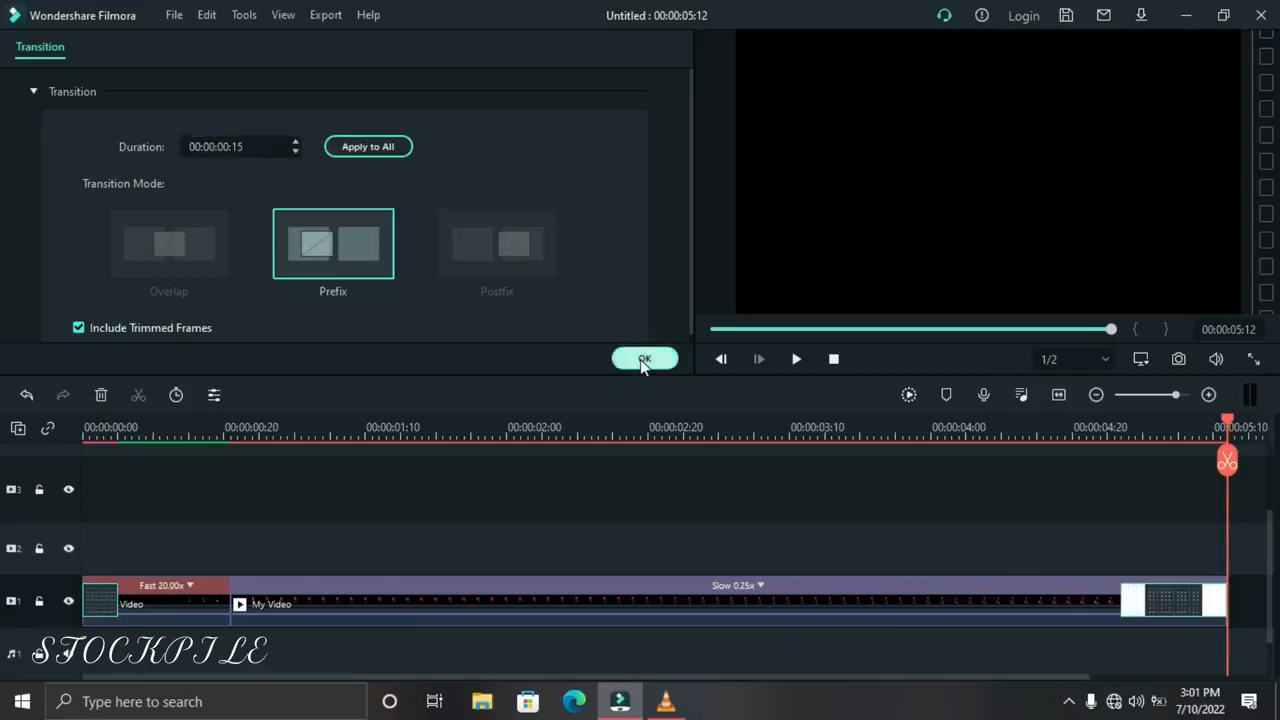
left_click(642, 358)
left_click(833, 358)
left_click(797, 359)
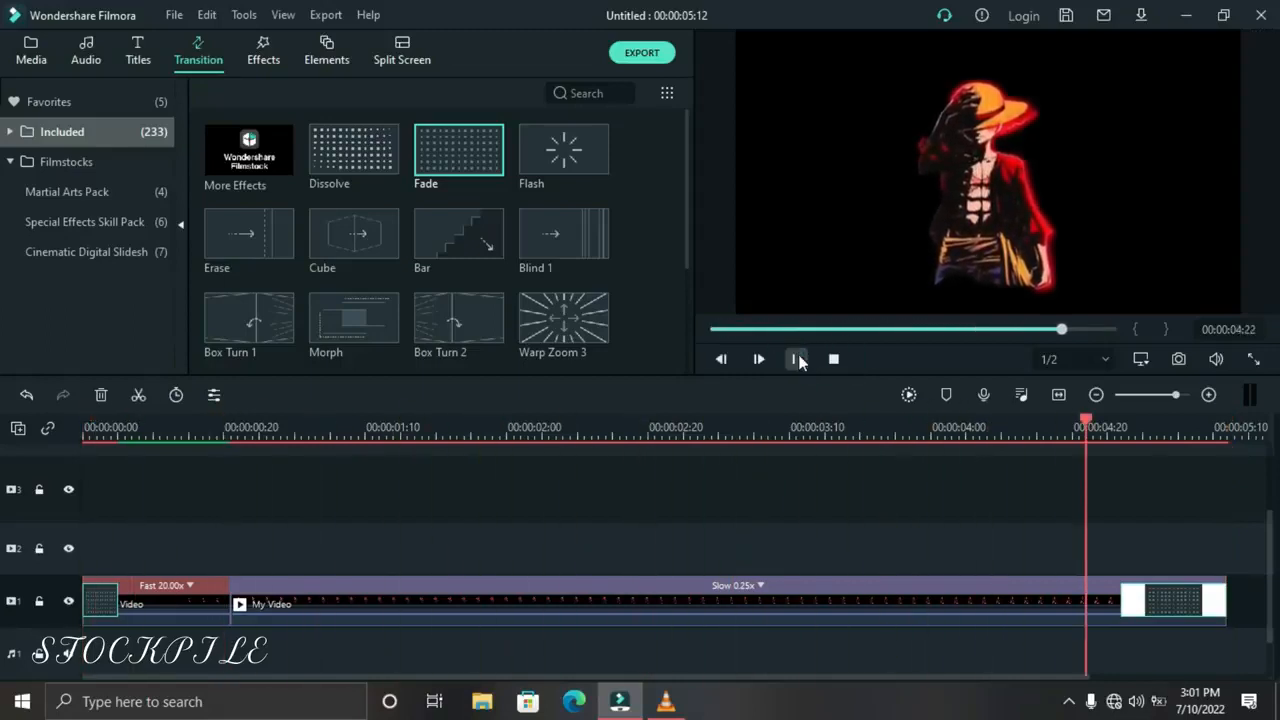
Check the frame at 00:00:04:00 and trim the end of the slow clip back to 00:00:04:15
left_click(922, 426)
left_click(930, 426)
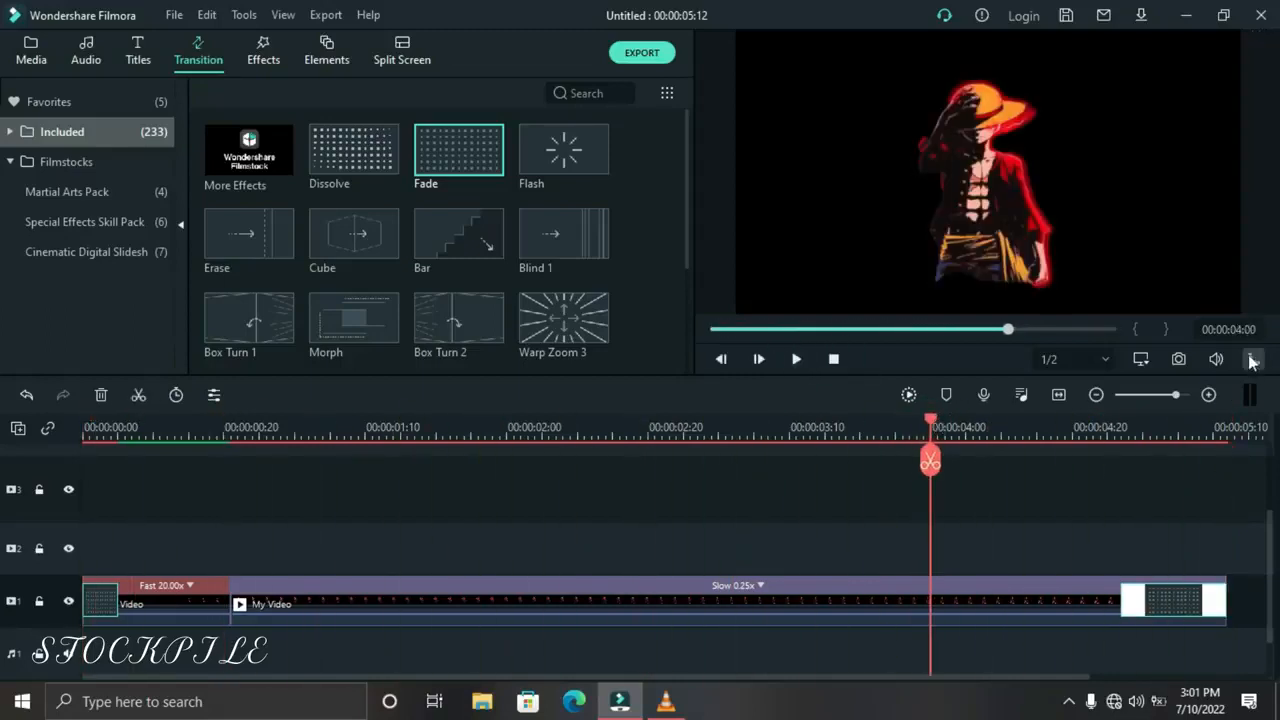
left_click_drag(1222, 588, 1035, 590)
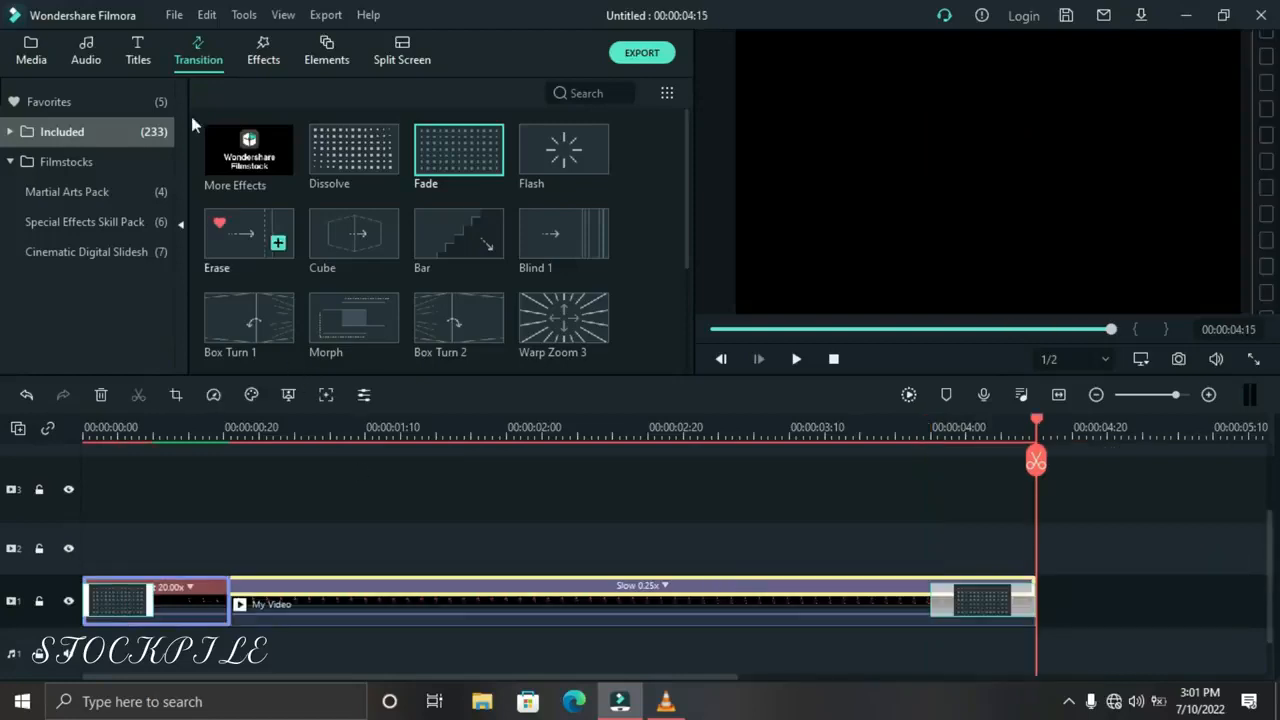
Add the Chromatic Aberration effect on track 2 above the slow clip and trim it to end where the closing Fade begins
left_click(263, 50)
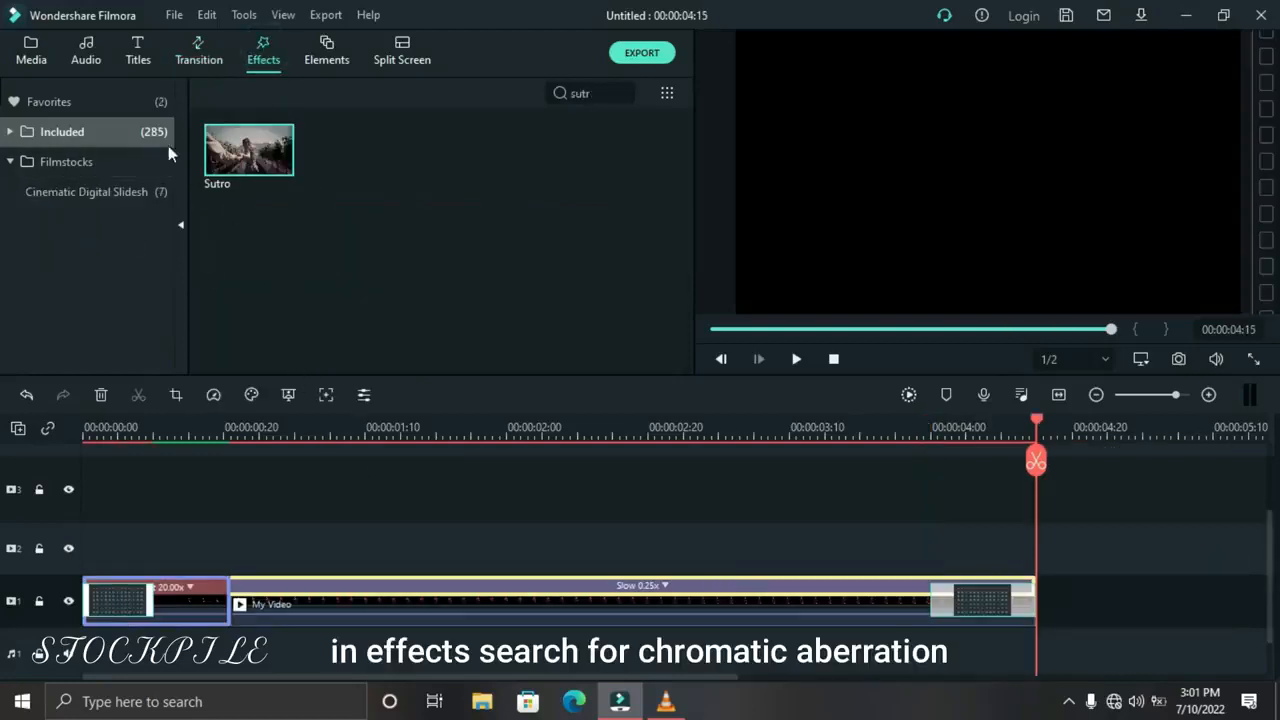
left_click(624, 94)
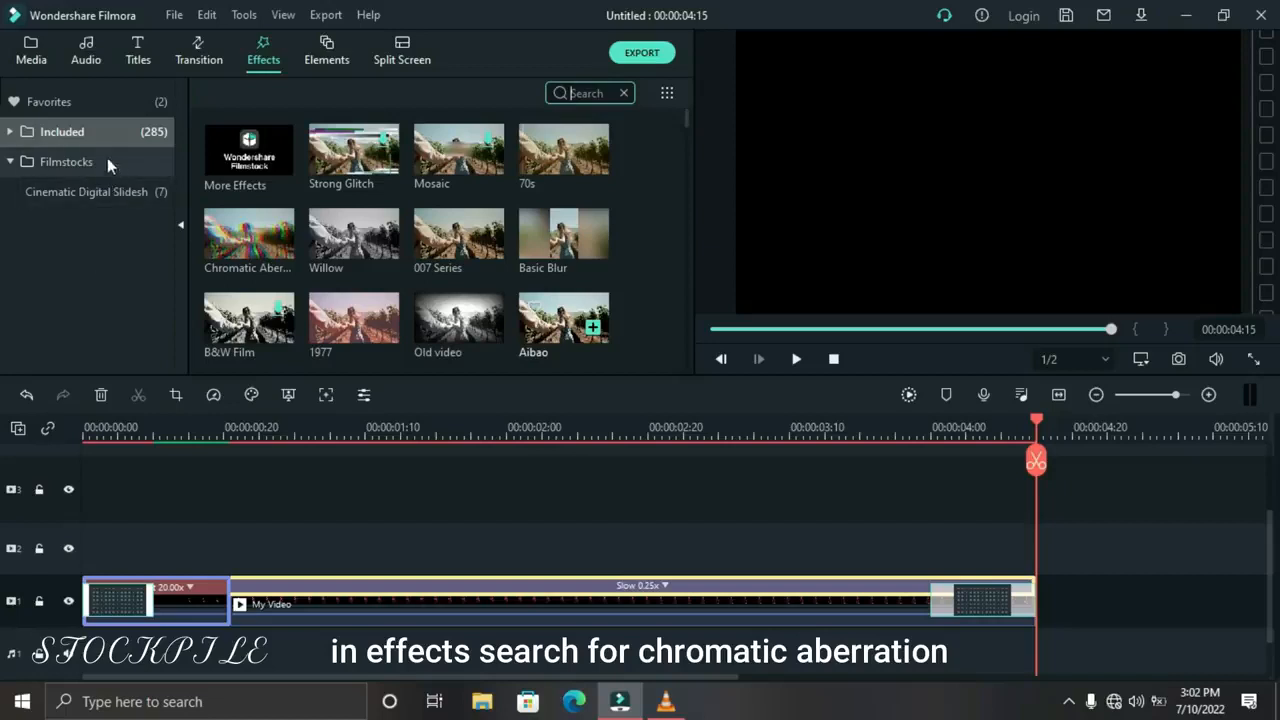
mouse_move(240, 245)
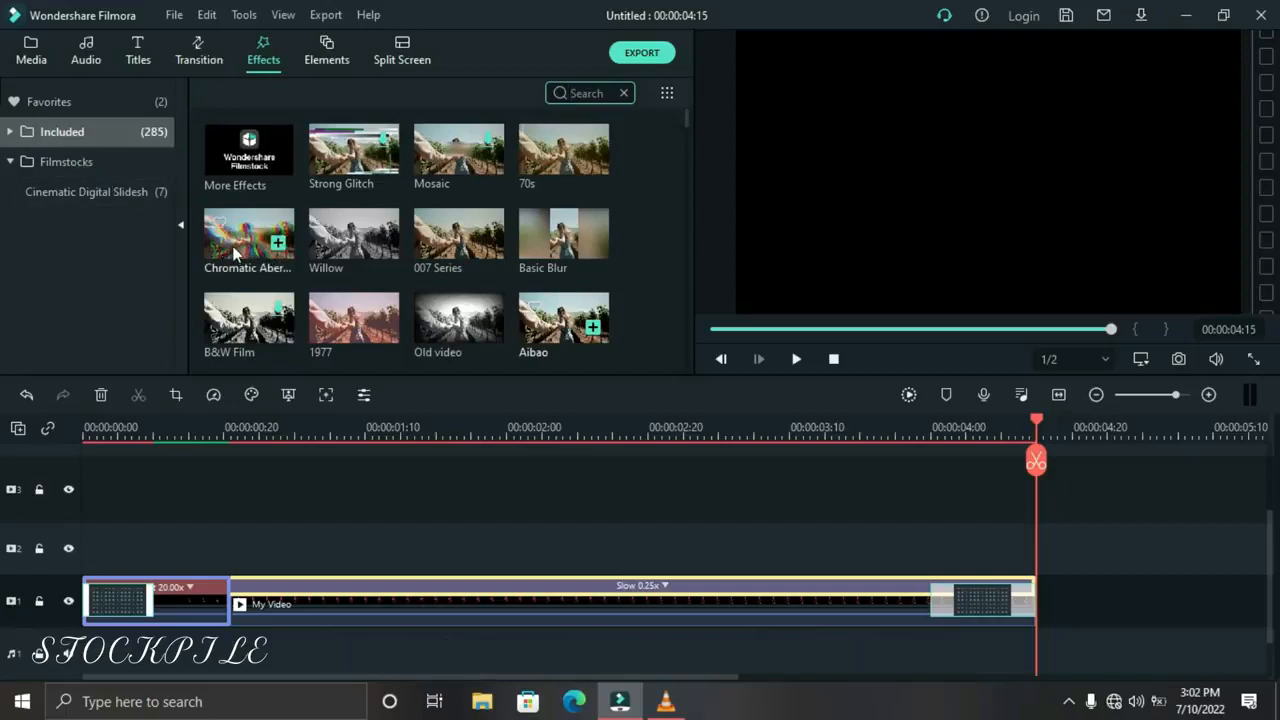
left_click_drag(234, 253, 245, 568)
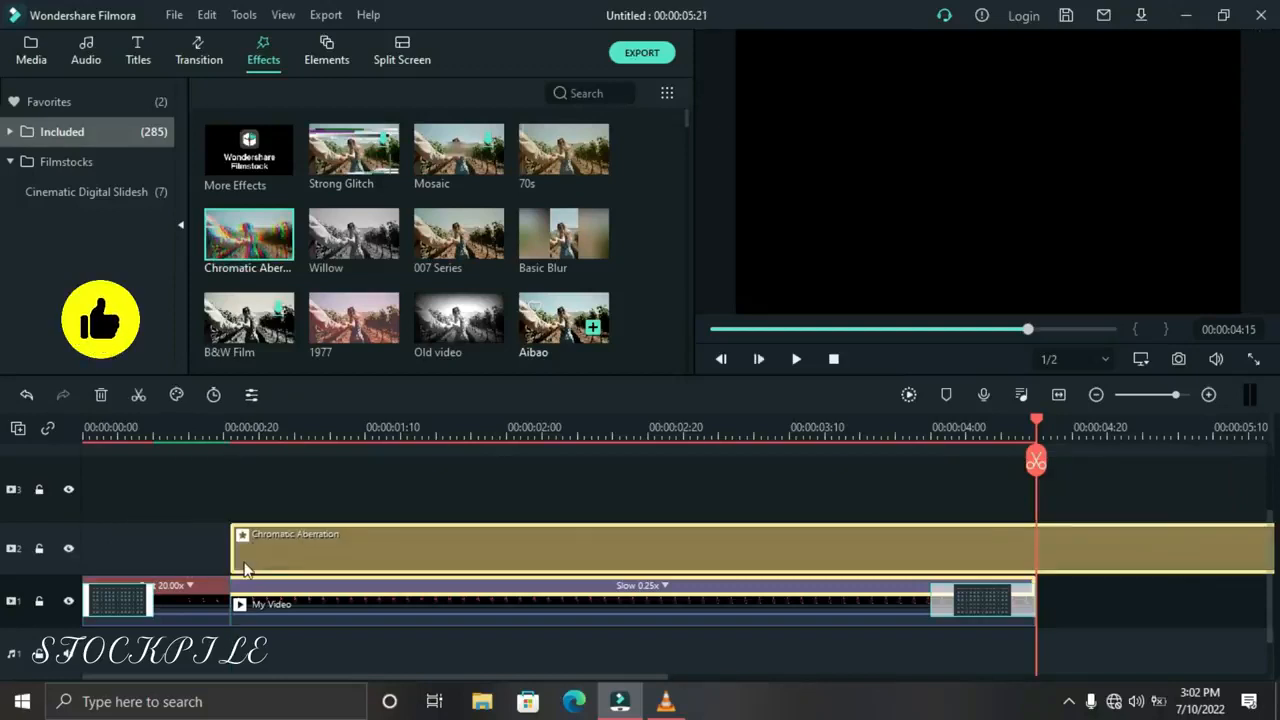
left_click(1059, 394)
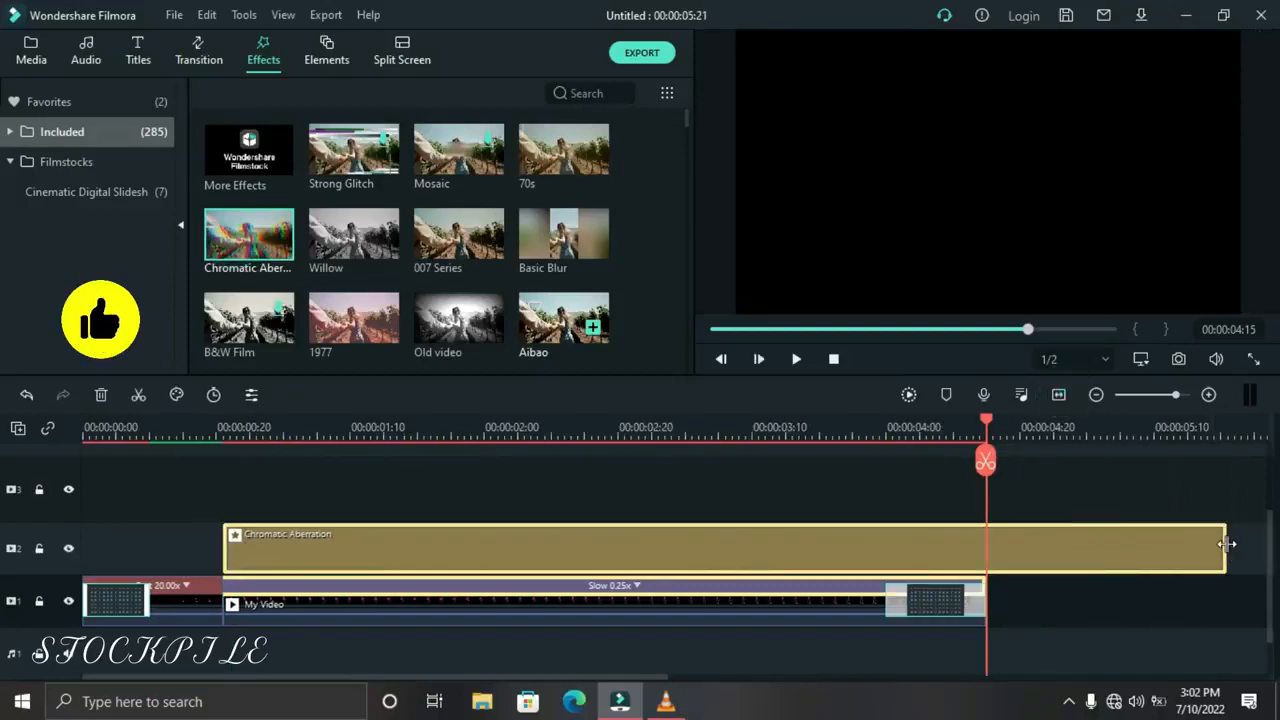
left_click_drag(1227, 544, 885, 549)
left_click(831, 362)
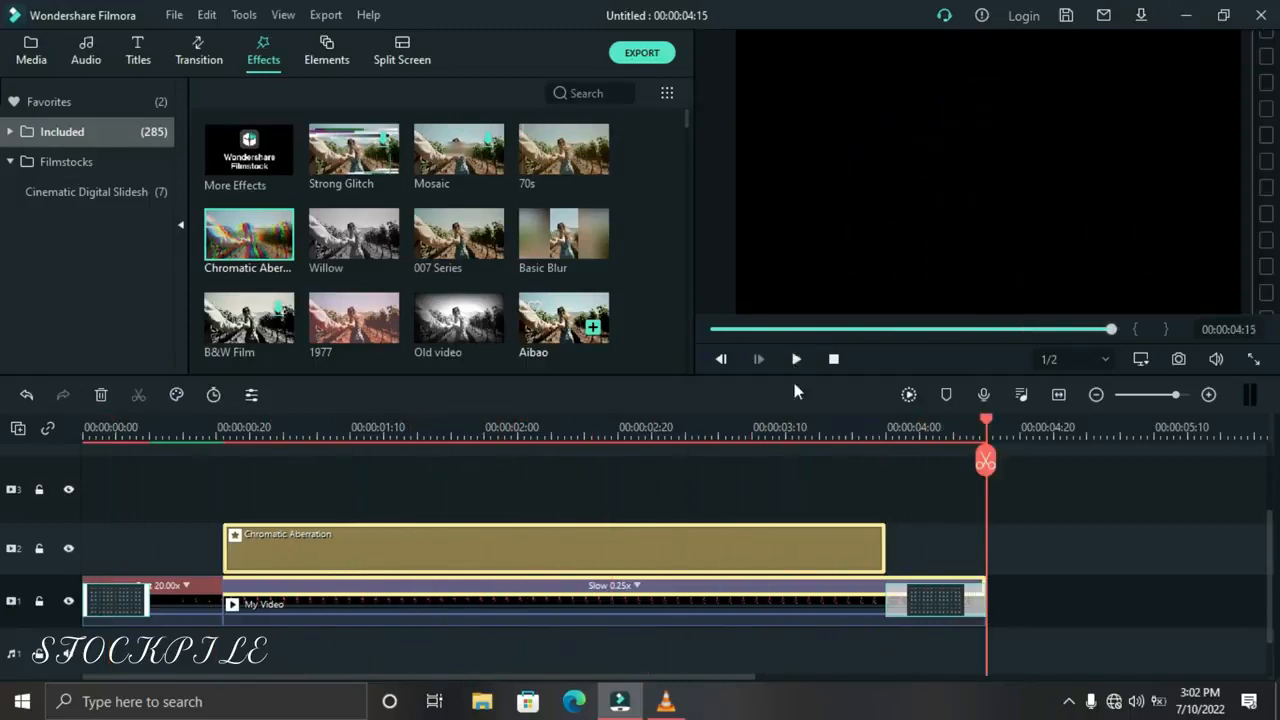
Split the Chromatic Aberration effect into five pieces, with cuts including 00:00:00:28, 00:00:02:13 and 00:00:03:24
left_click(845, 430)
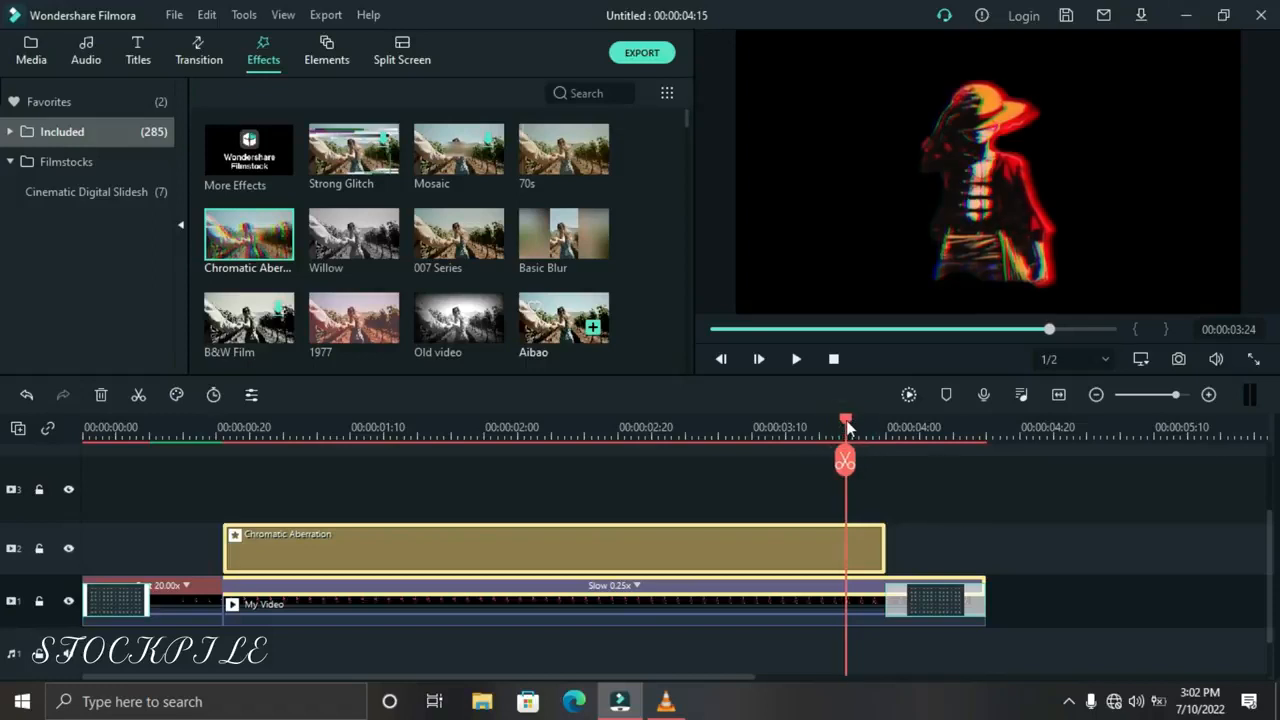
left_click(138, 396)
left_click(577, 545)
left_click(270, 430)
left_click(138, 391)
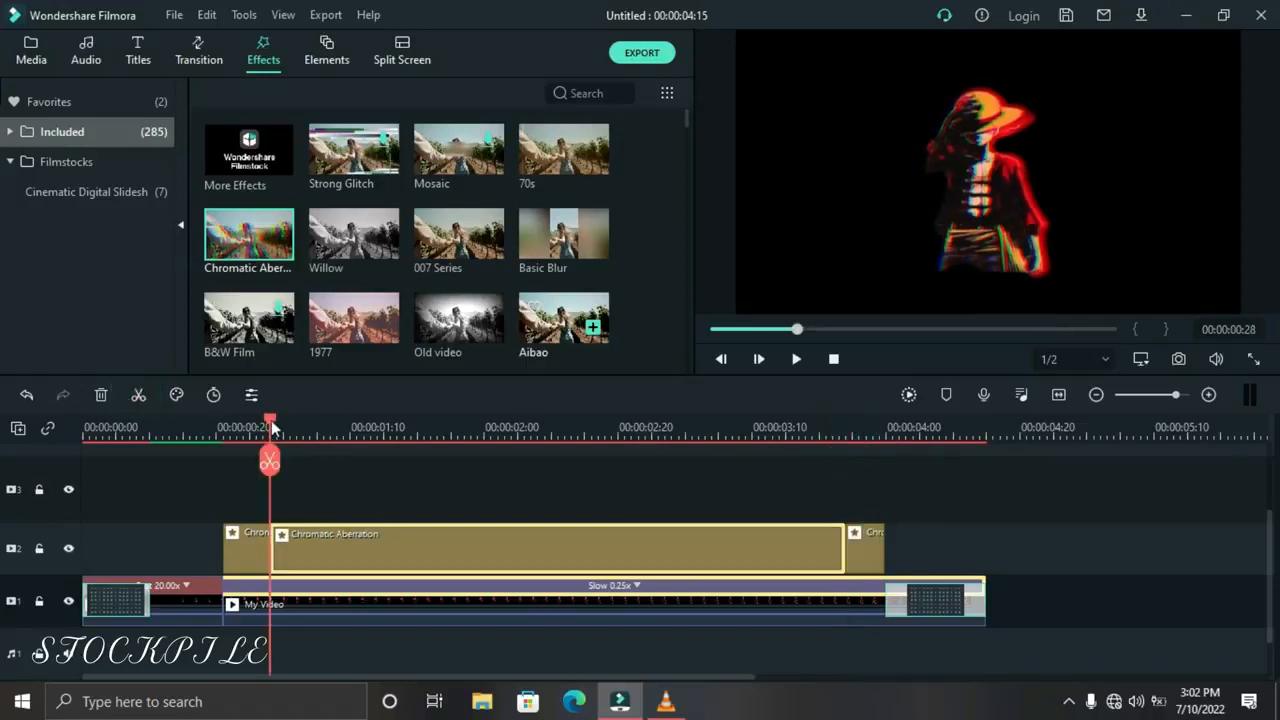
left_click_drag(271, 420, 576, 440)
left_click(138, 395)
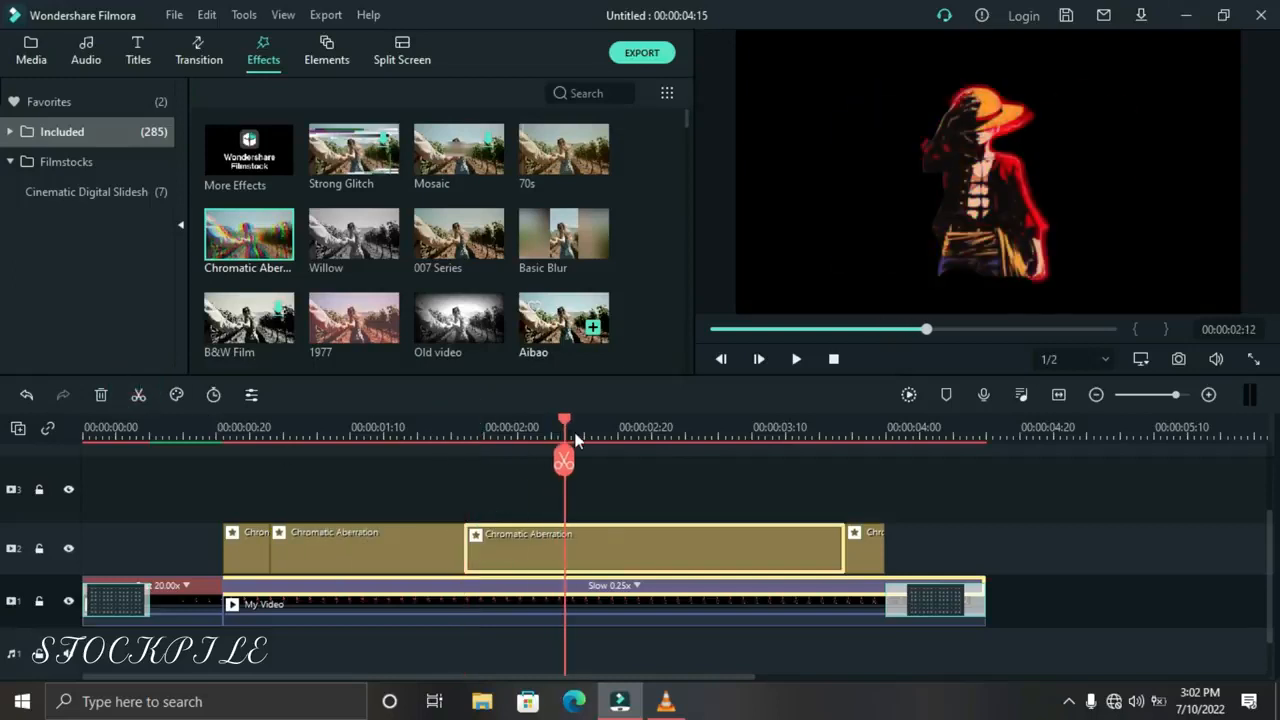
left_click(138, 395)
Delete the two longest pieces of the Chromatic Aberration effect, the second and the fourth
left_click(101, 395)
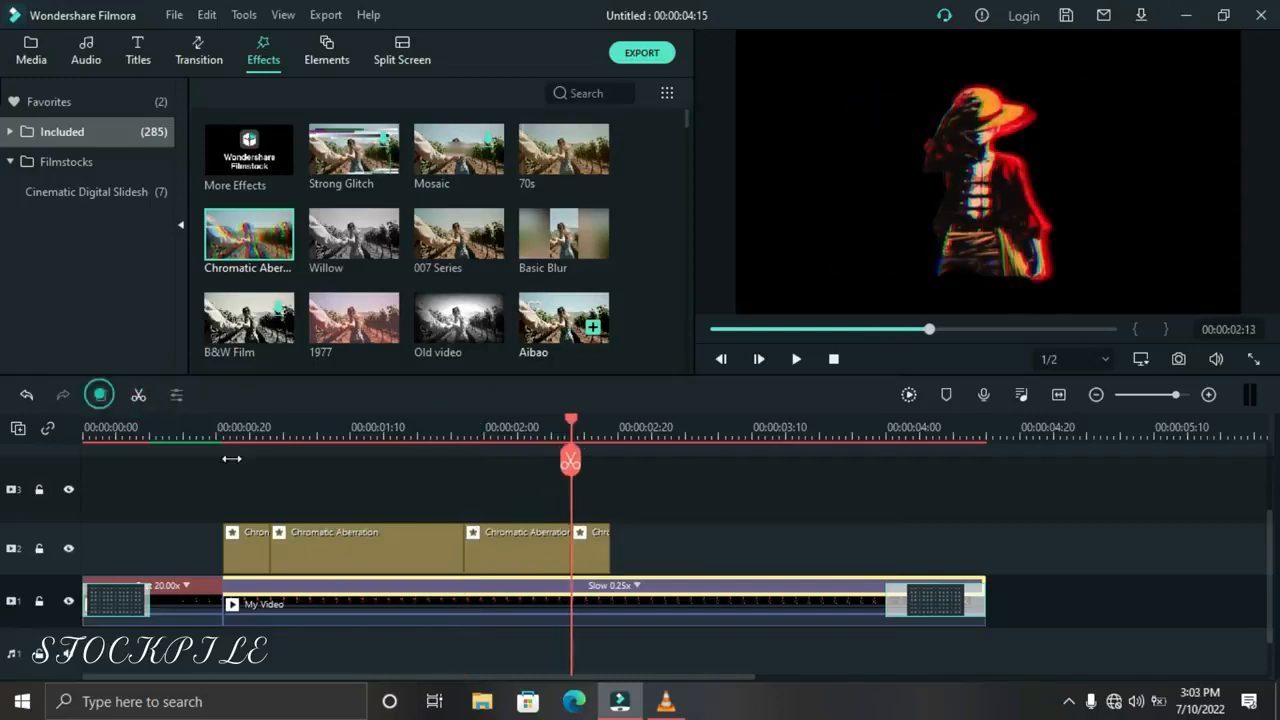
left_click(308, 548)
left_click(106, 395)
Space the remaining Chromatic Aberration pieces apart along the slow clip and play the result
left_click_drag(394, 550, 862, 550)
left_click_drag(351, 562, 546, 568)
left_click_drag(244, 548, 285, 551)
left_click_drag(489, 558, 571, 558)
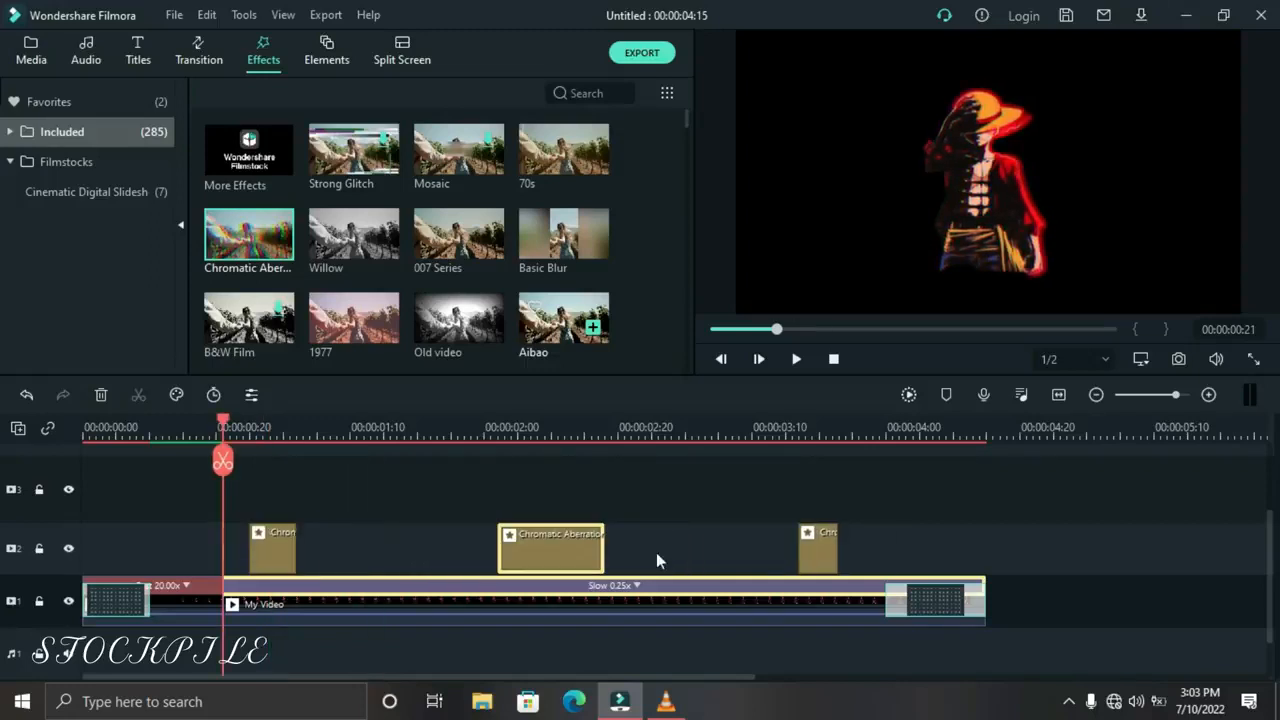
left_click_drag(812, 552, 853, 552)
left_click(797, 360)
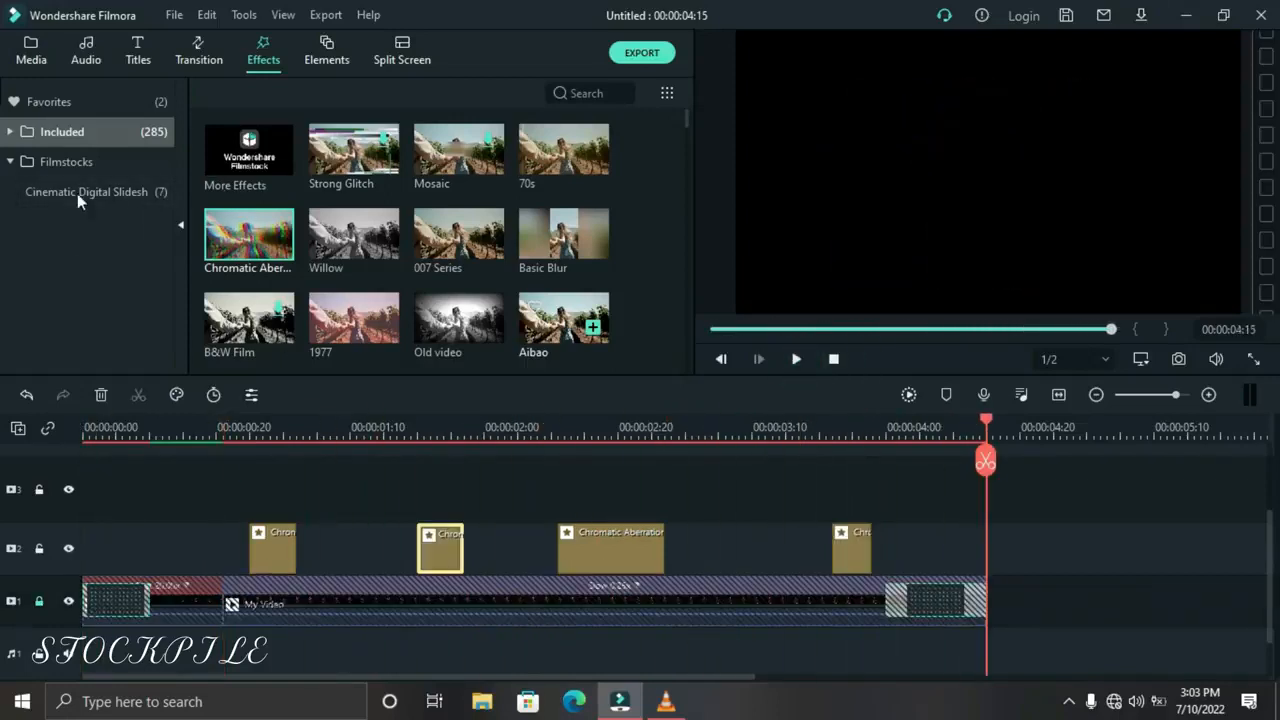
Add the Sutro effect at the start of track 3, trim it to end at 00:00:04:15 and play it back
left_click(587, 93)
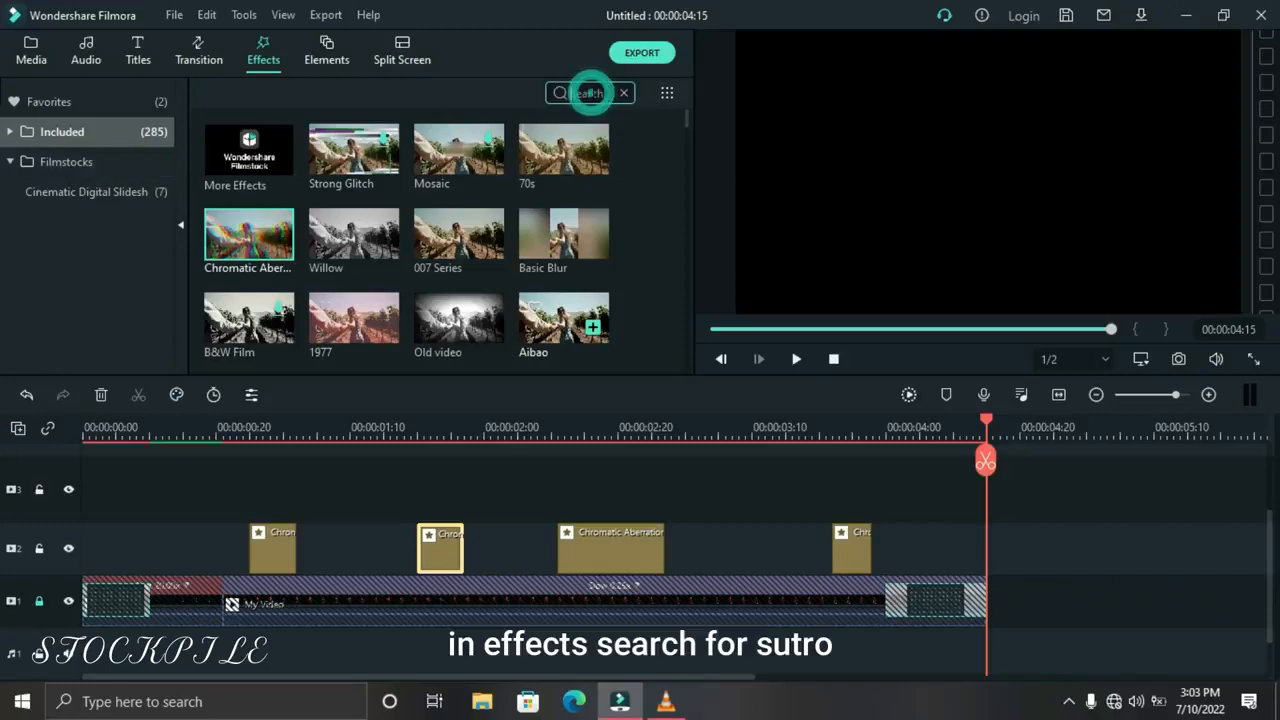
type("sutr")
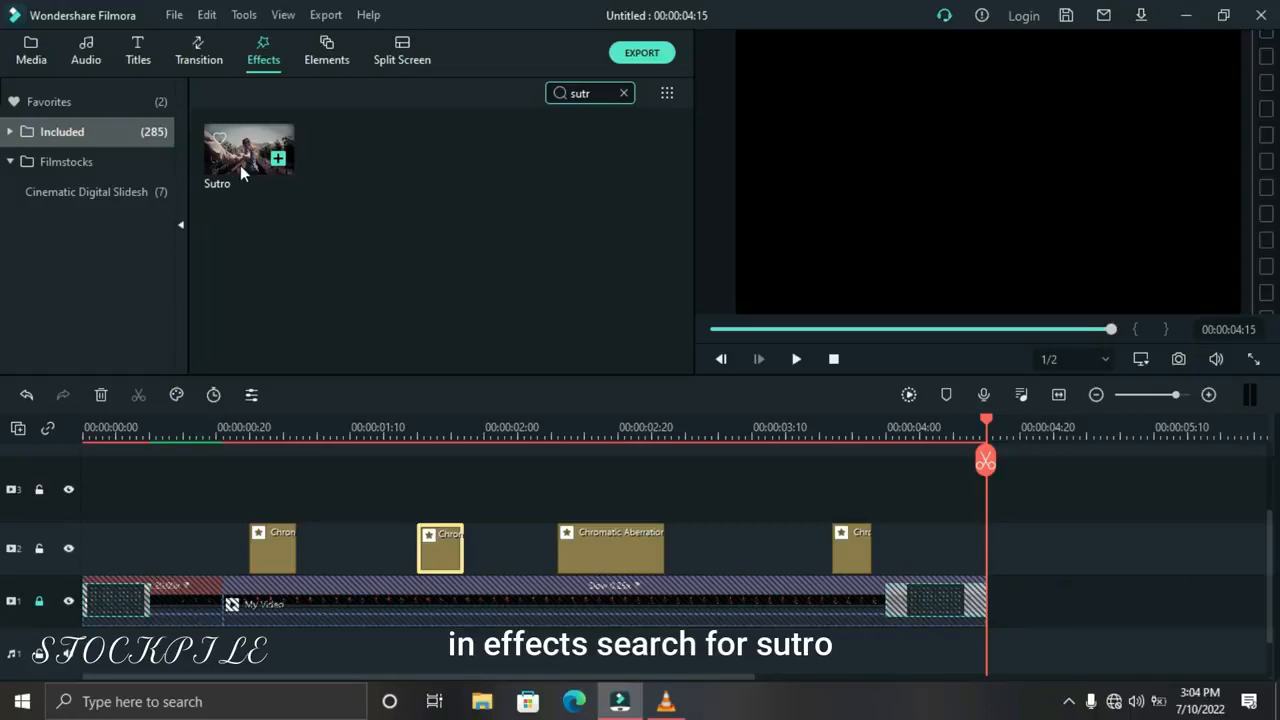
left_click_drag(243, 173, 86, 490)
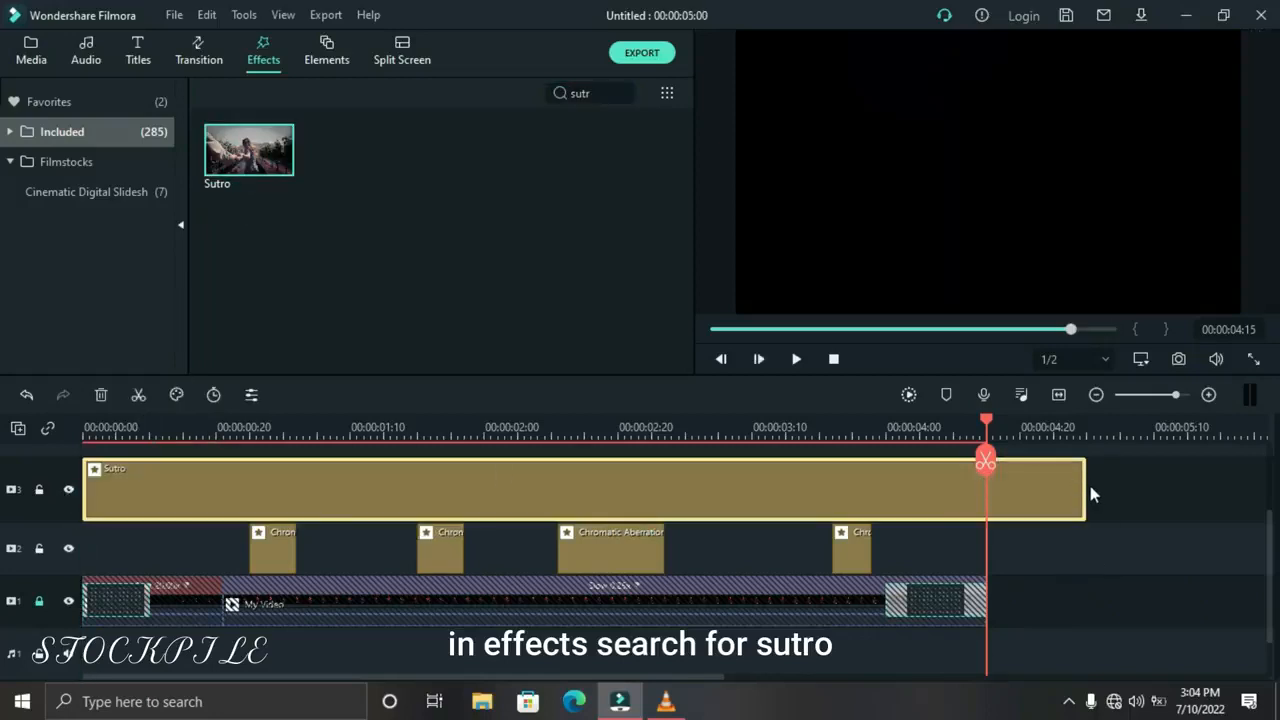
left_click_drag(1086, 490, 986, 490)
left_click(797, 360)
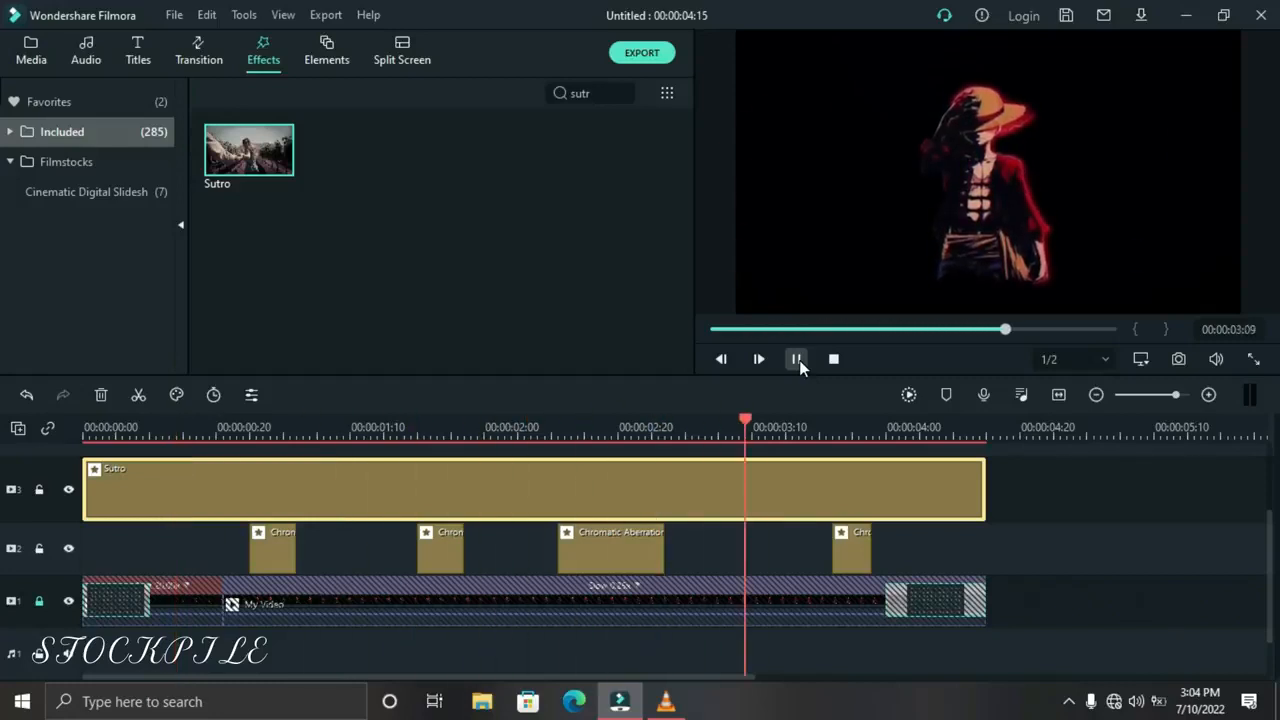
Set the Sutro effect's Alpha to 30
double_click(662, 482)
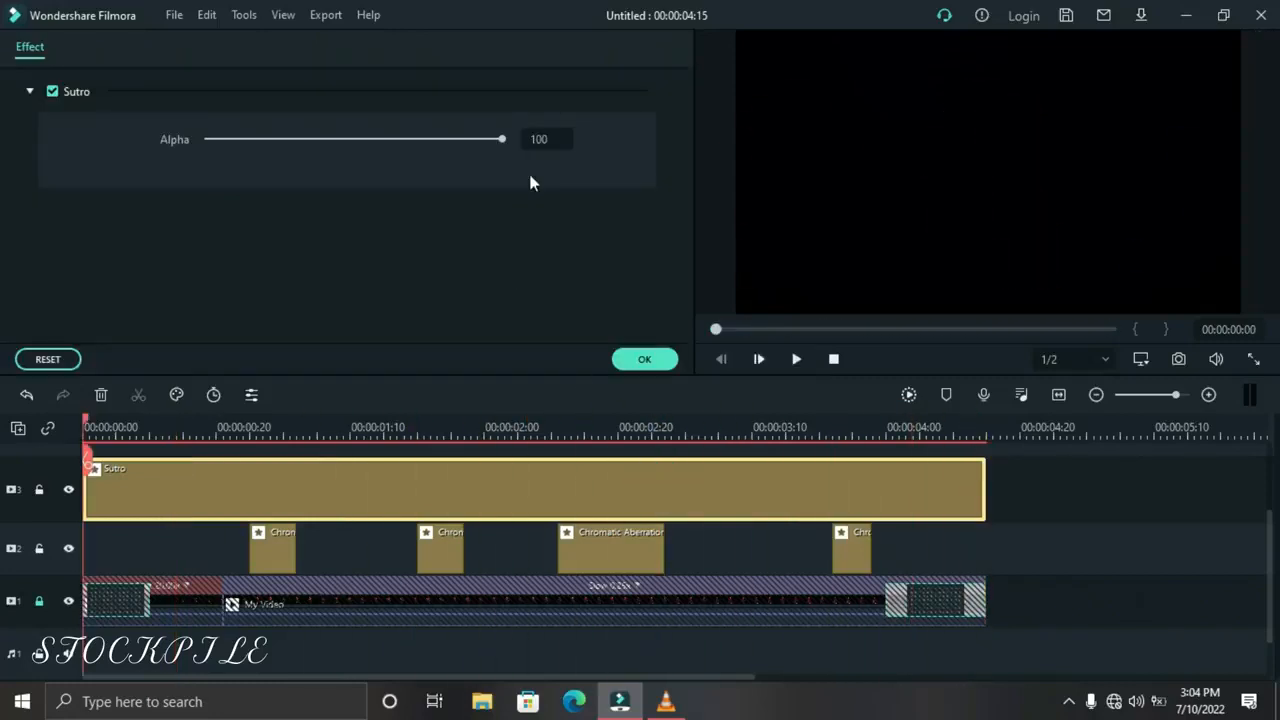
type("30")
key("Return")
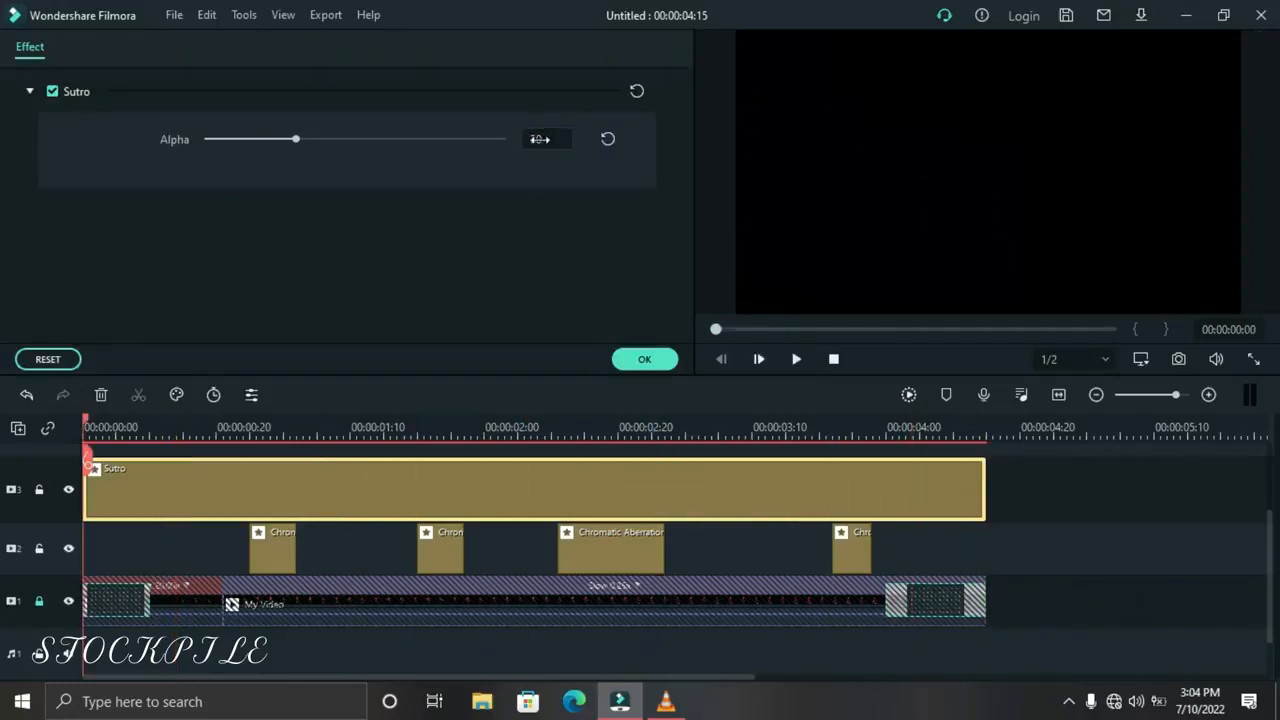
left_click(635, 368)
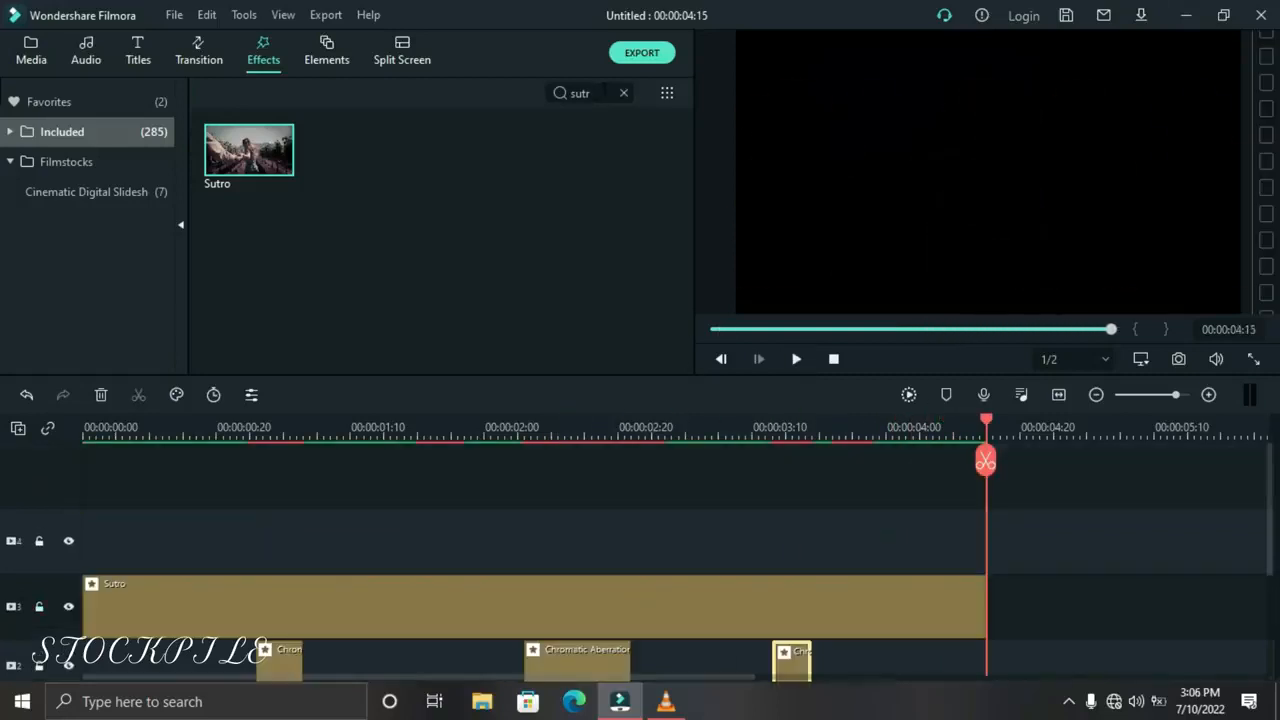
Add the Silent Film effect on track 4, trim it to end at 00:00:04:15 and play from the start
left_click(600, 92)
left_click(624, 93)
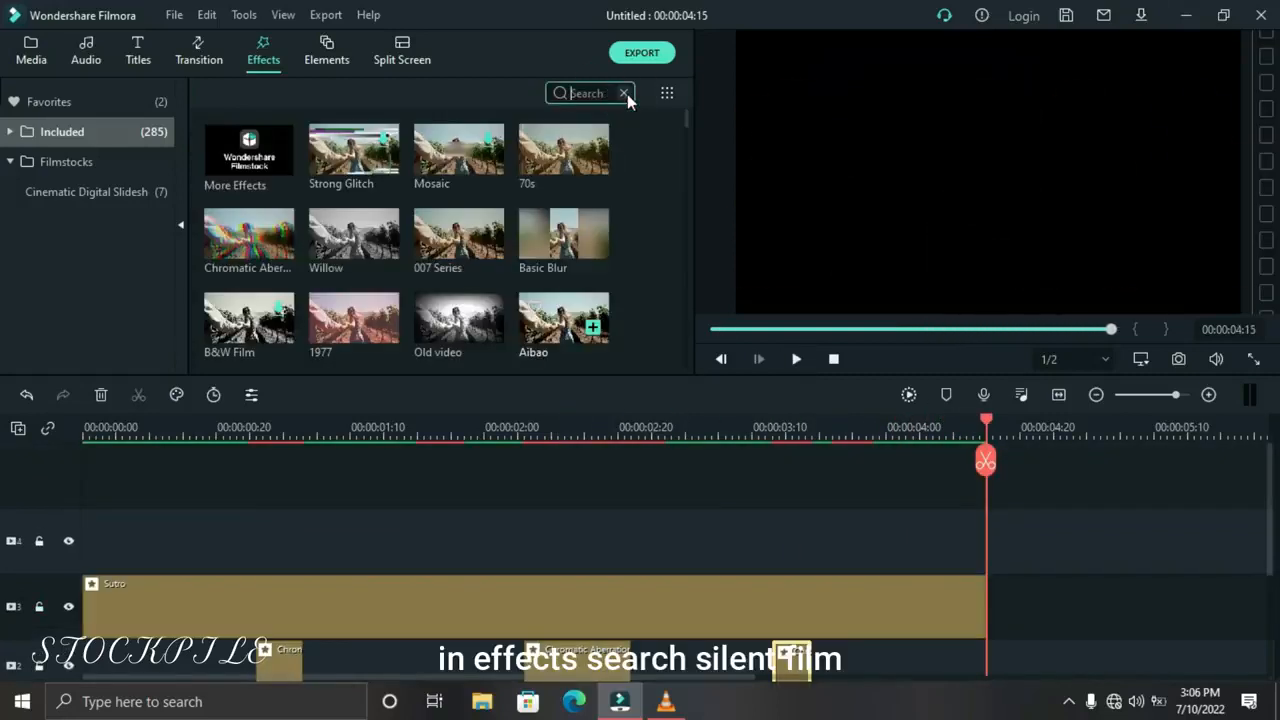
type("sile")
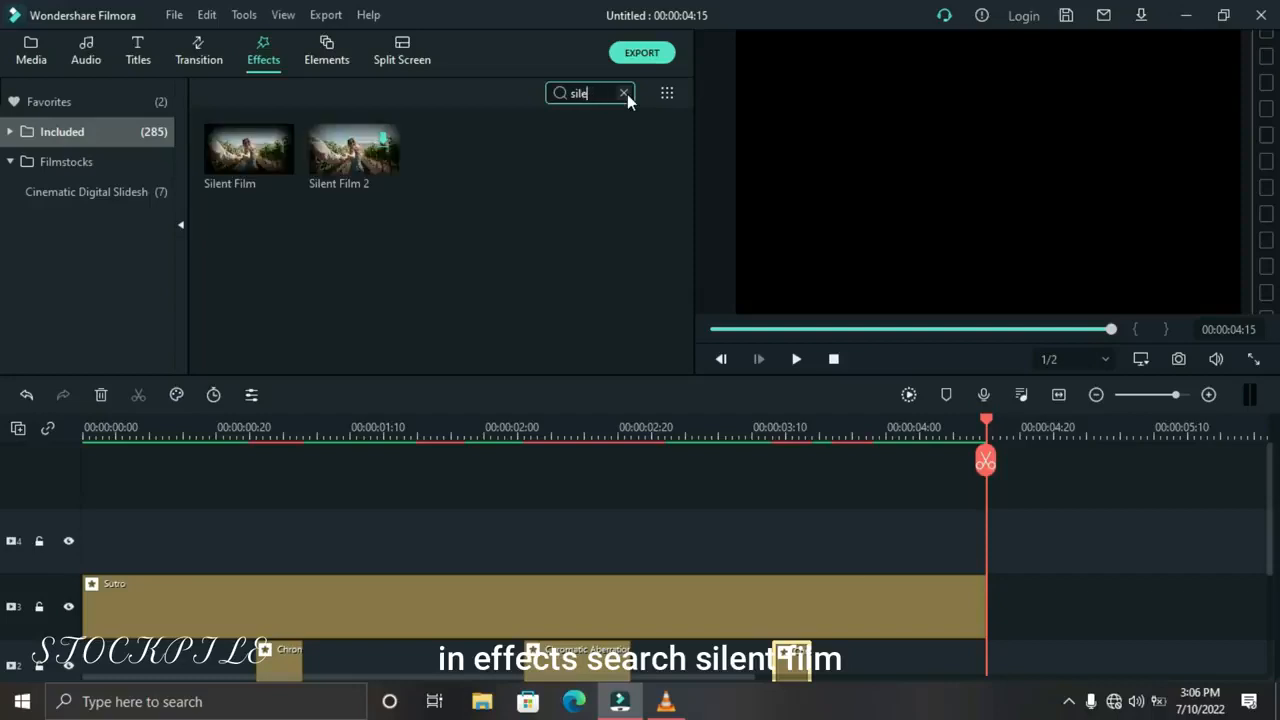
left_click_drag(255, 173, 966, 561)
left_click_drag(1086, 535, 985, 535)
left_click(833, 359)
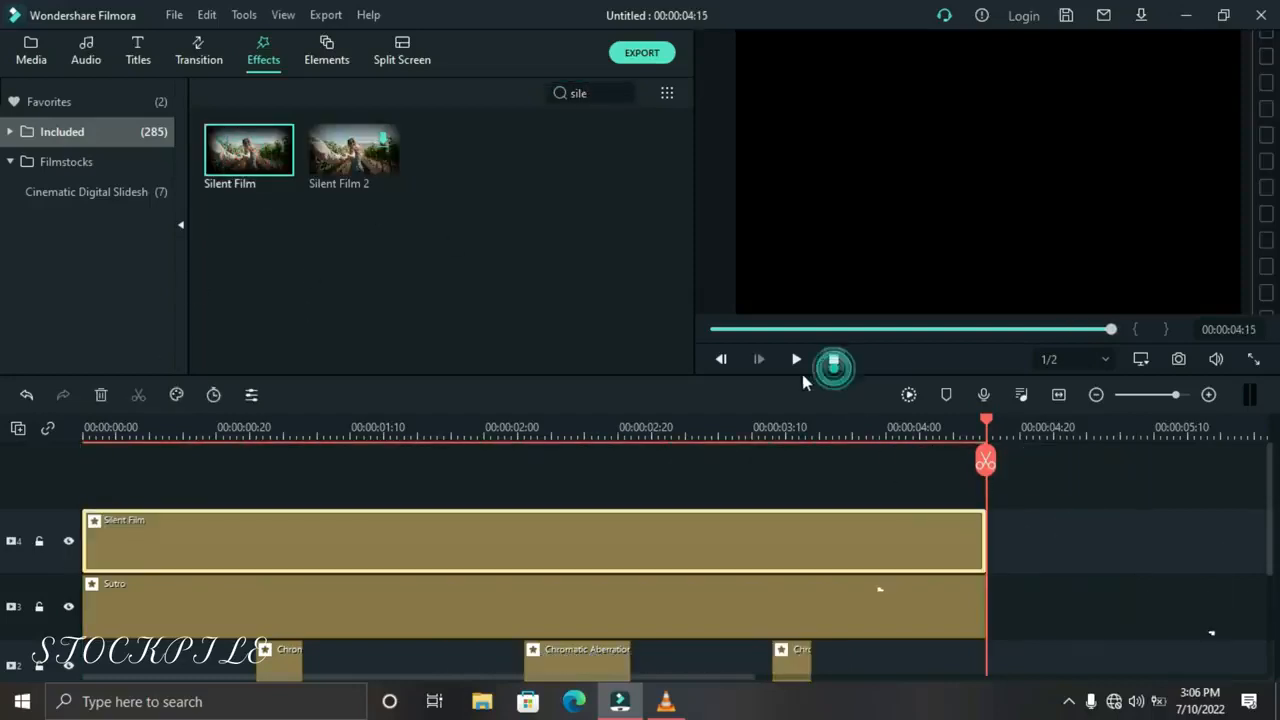
left_click(796, 362)
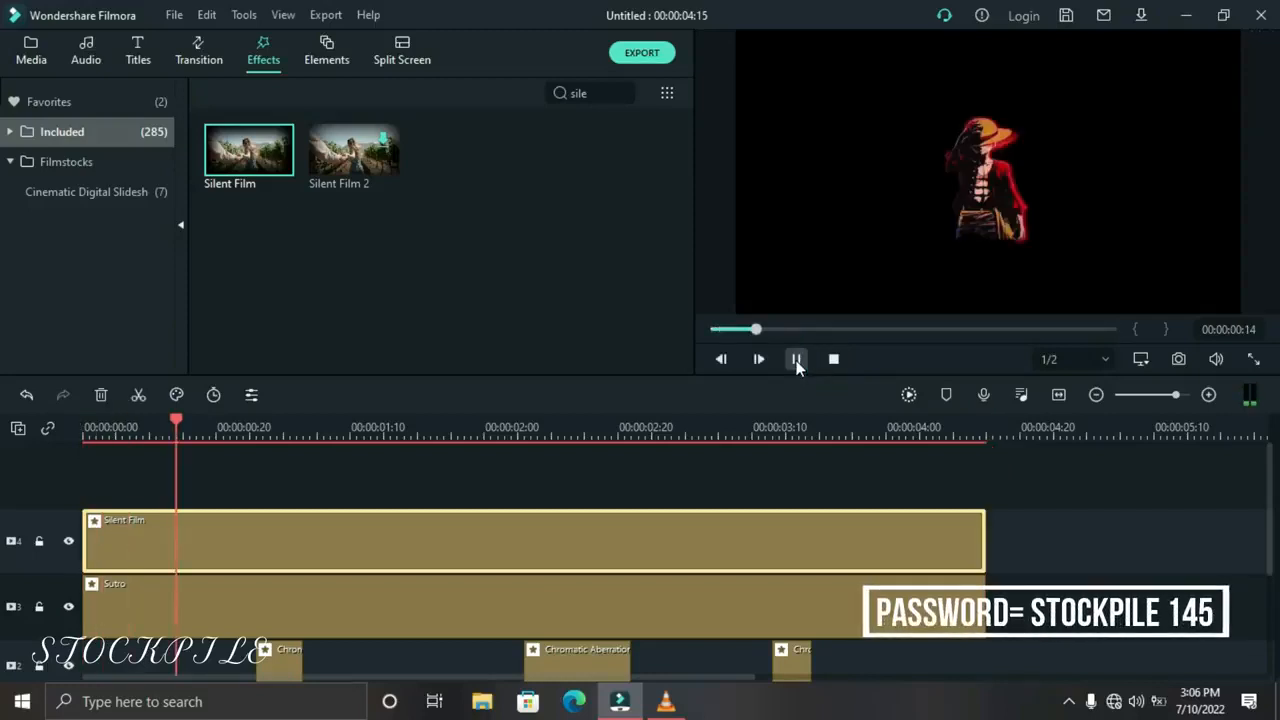
Pause the playback and set the Silent Film effect's Alpha to 40
left_click(796, 359)
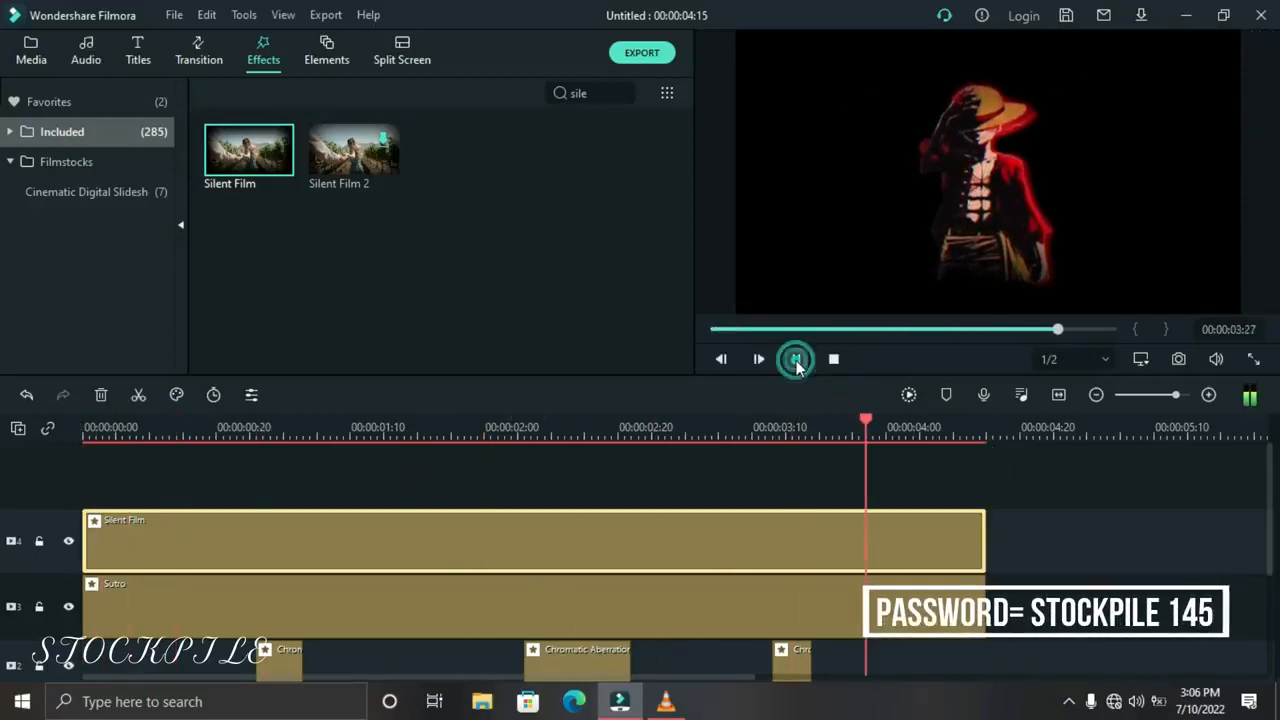
double_click(632, 539)
double_click(540, 137)
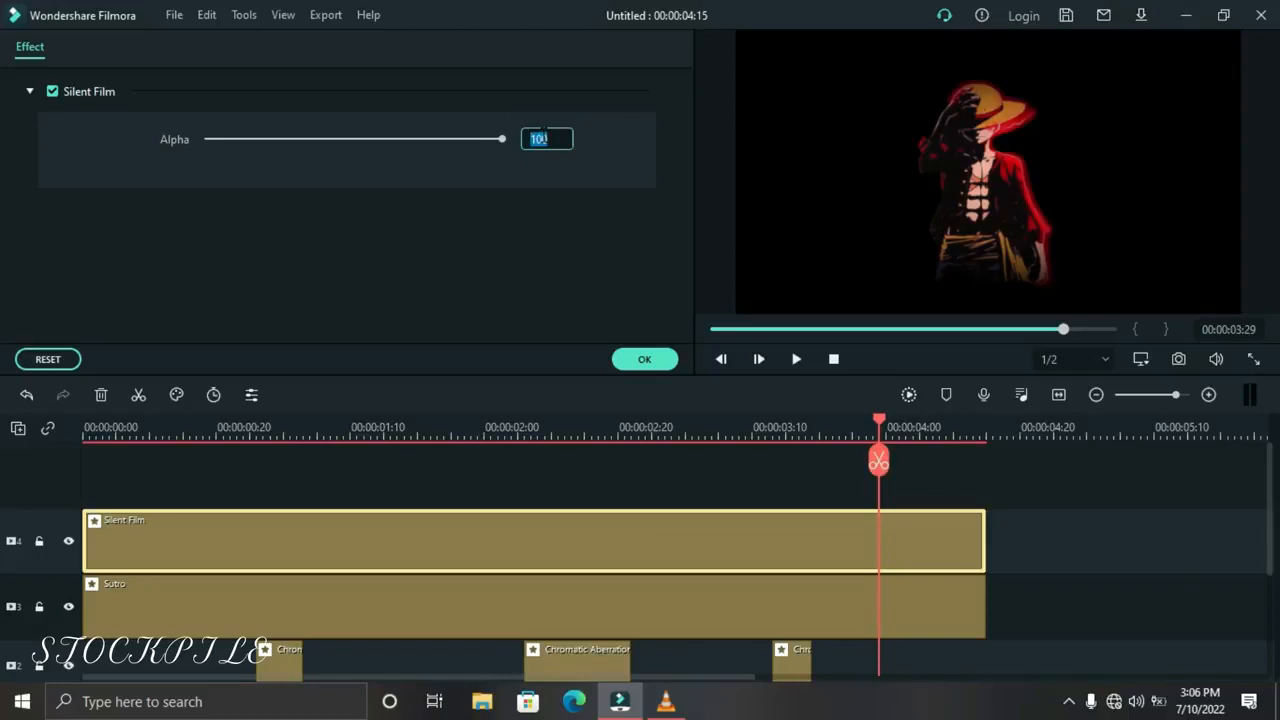
type("50")
key("Return")
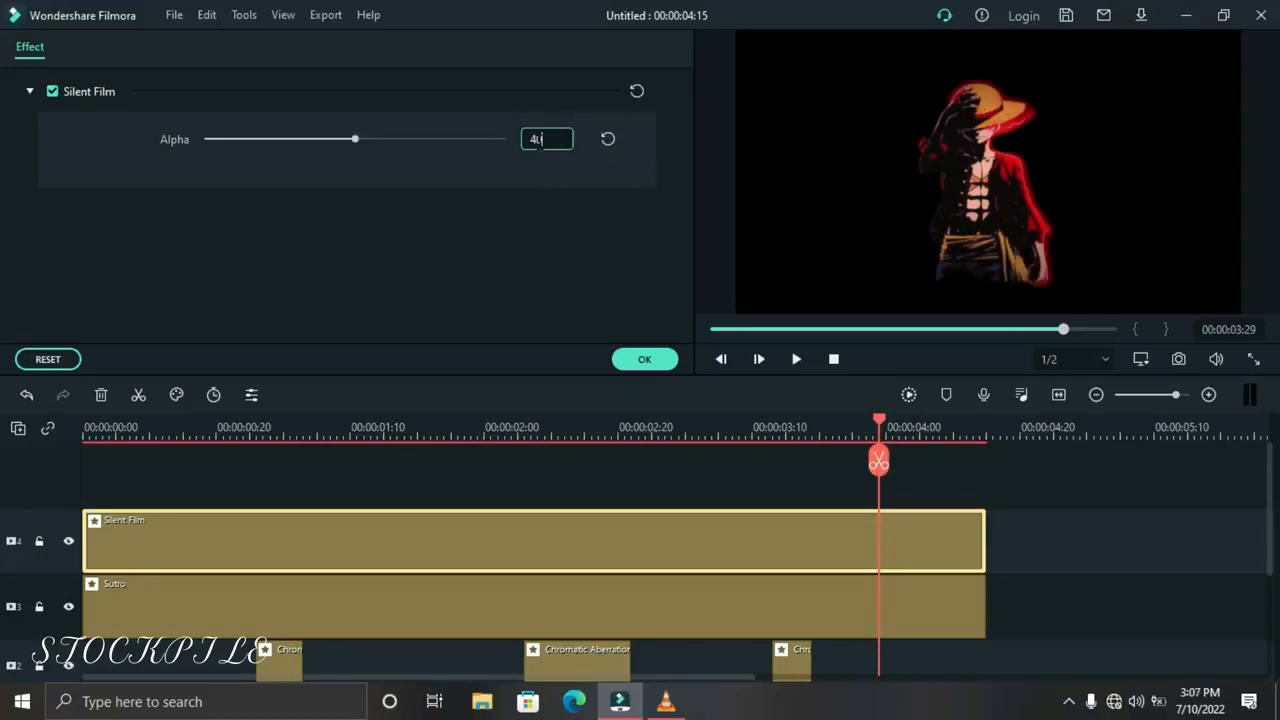
left_click(645, 359)
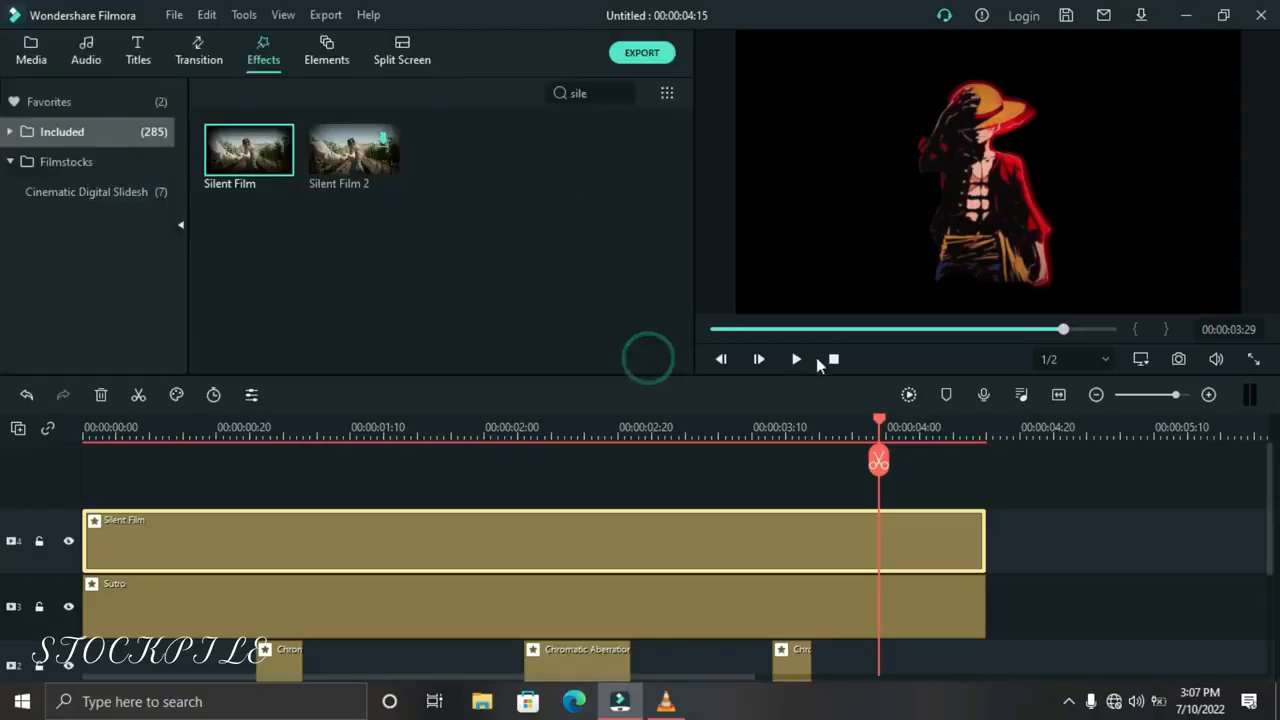
Play the edit with its effects and glitch sound, and scrub back to the Chromatic Aberration piece at 00:00:02:06
left_click(833, 358)
left_click(797, 359)
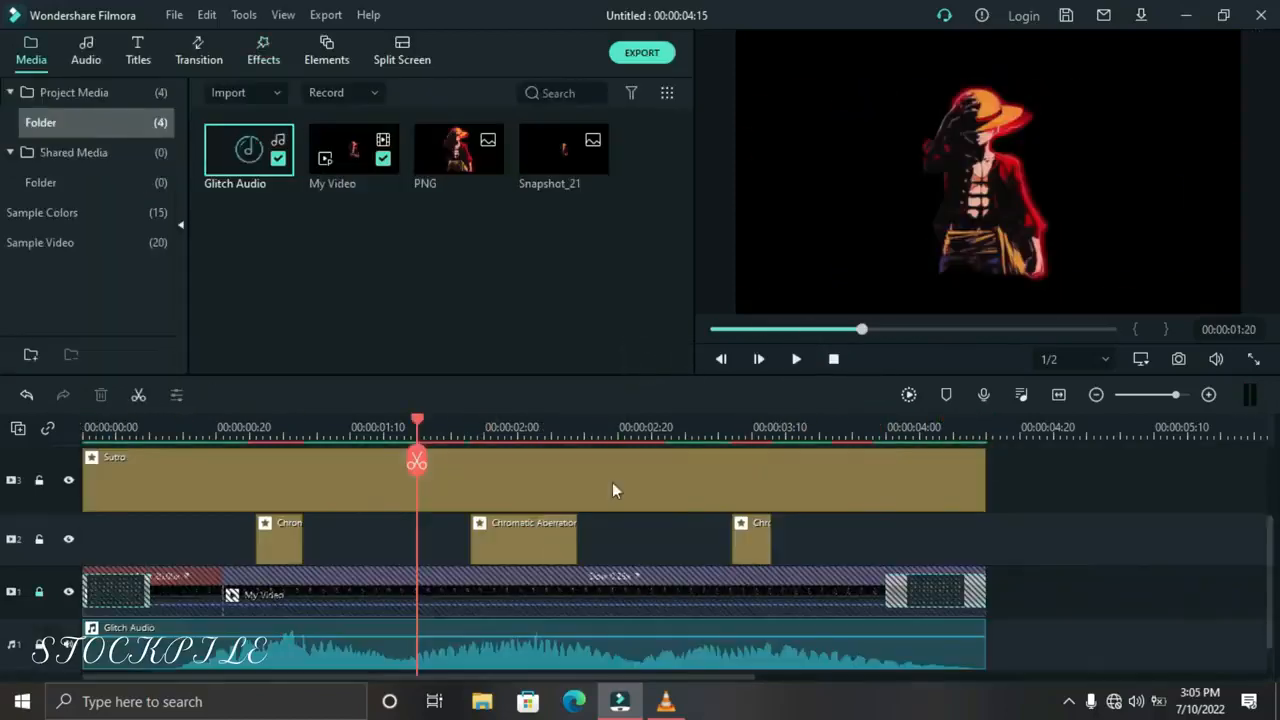
left_click(796, 359)
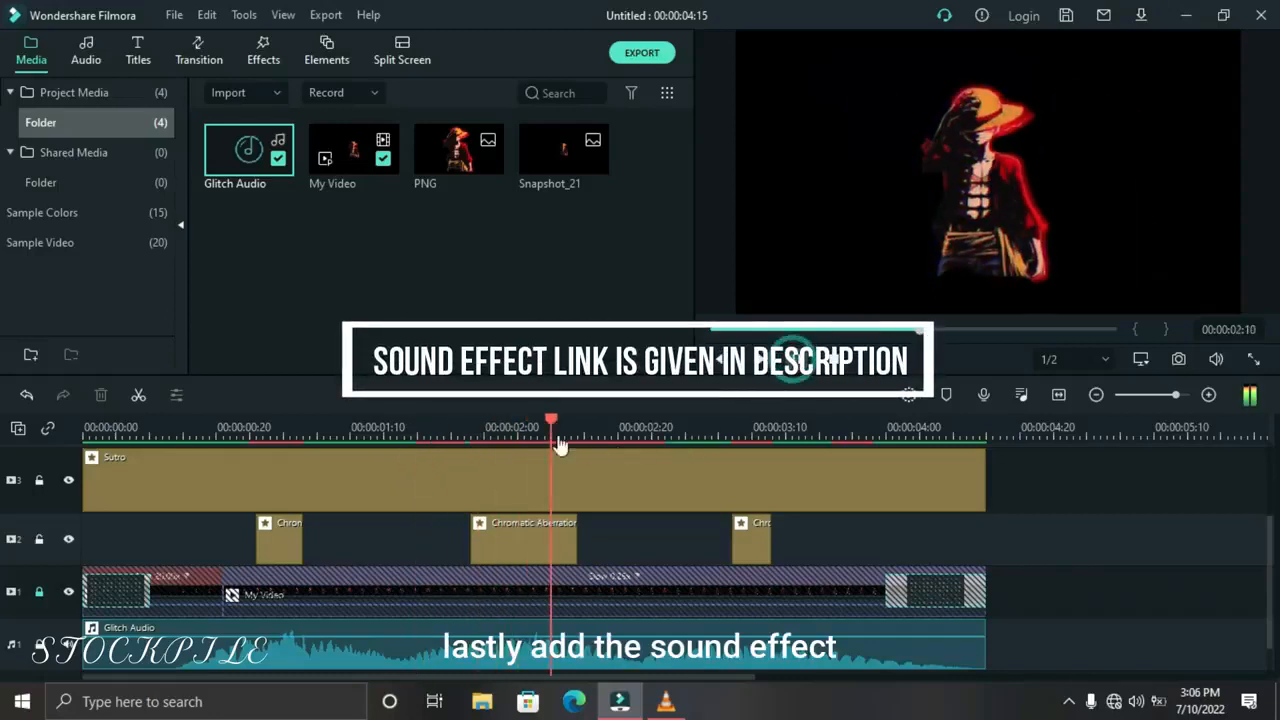
left_click_drag(557, 427, 527, 428)
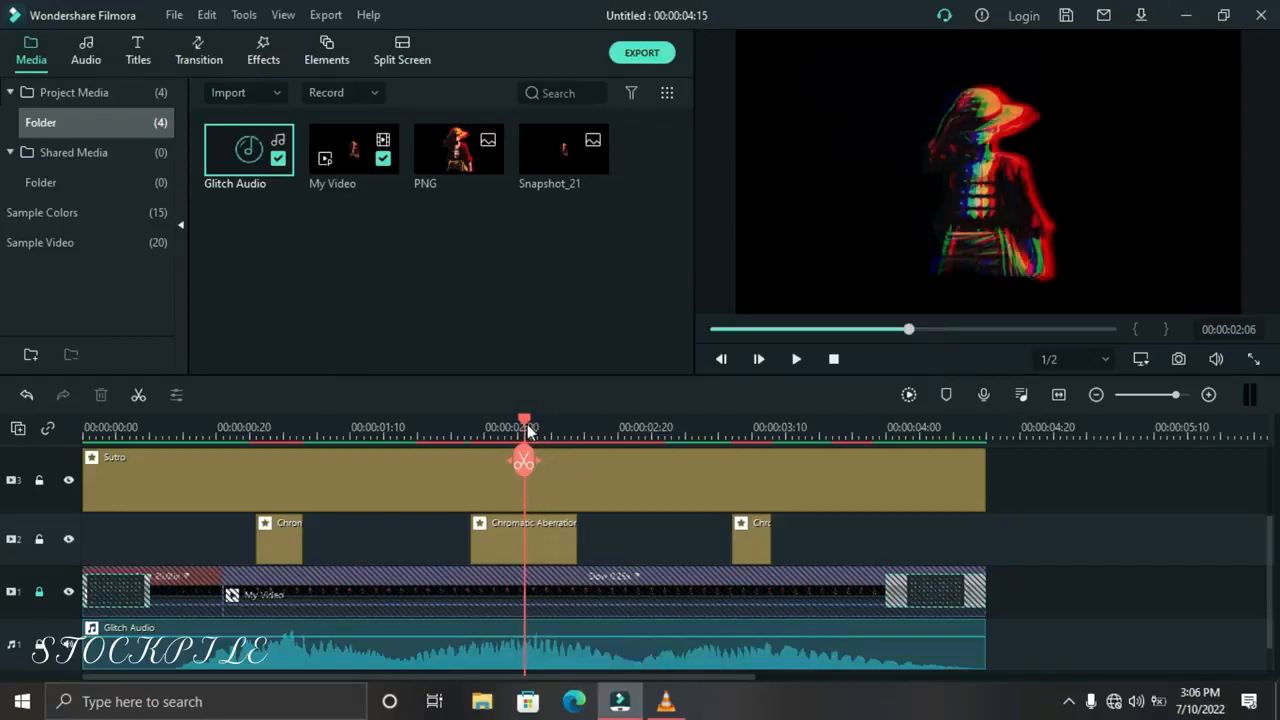
Move the middle Chromatic Aberration piece to start at 00:00:02:06 and play on to just before the last piece
left_click_drag(544, 546, 600, 545)
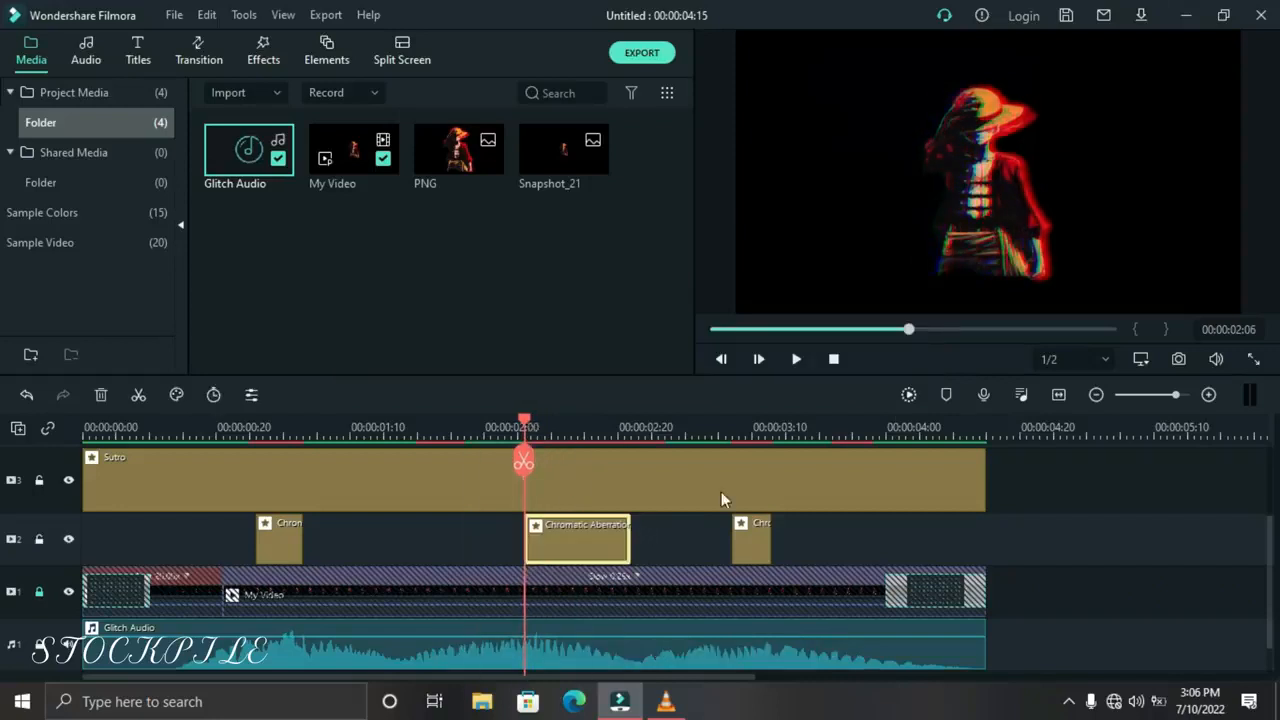
left_click(799, 364)
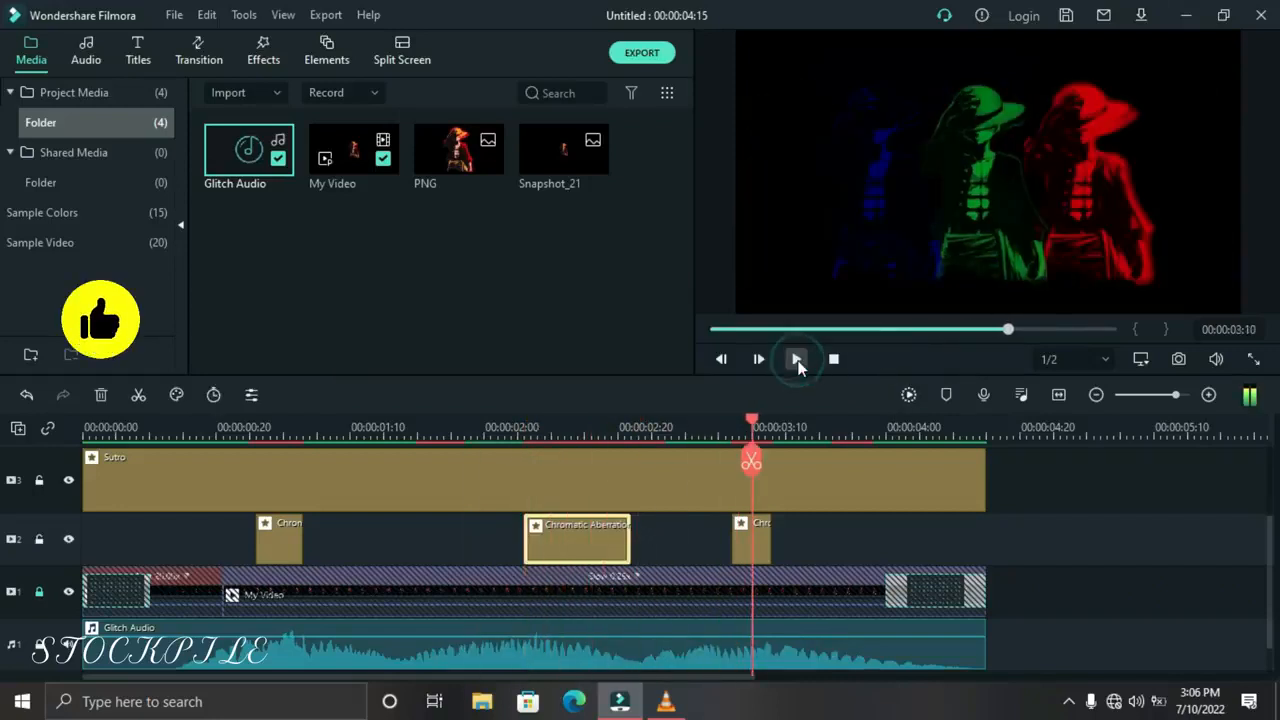
left_click(796, 364)
Move the last Chromatic Aberration piece to start at 00:00:03:13 and play the edit from the start
left_click_drag(752, 528, 795, 548)
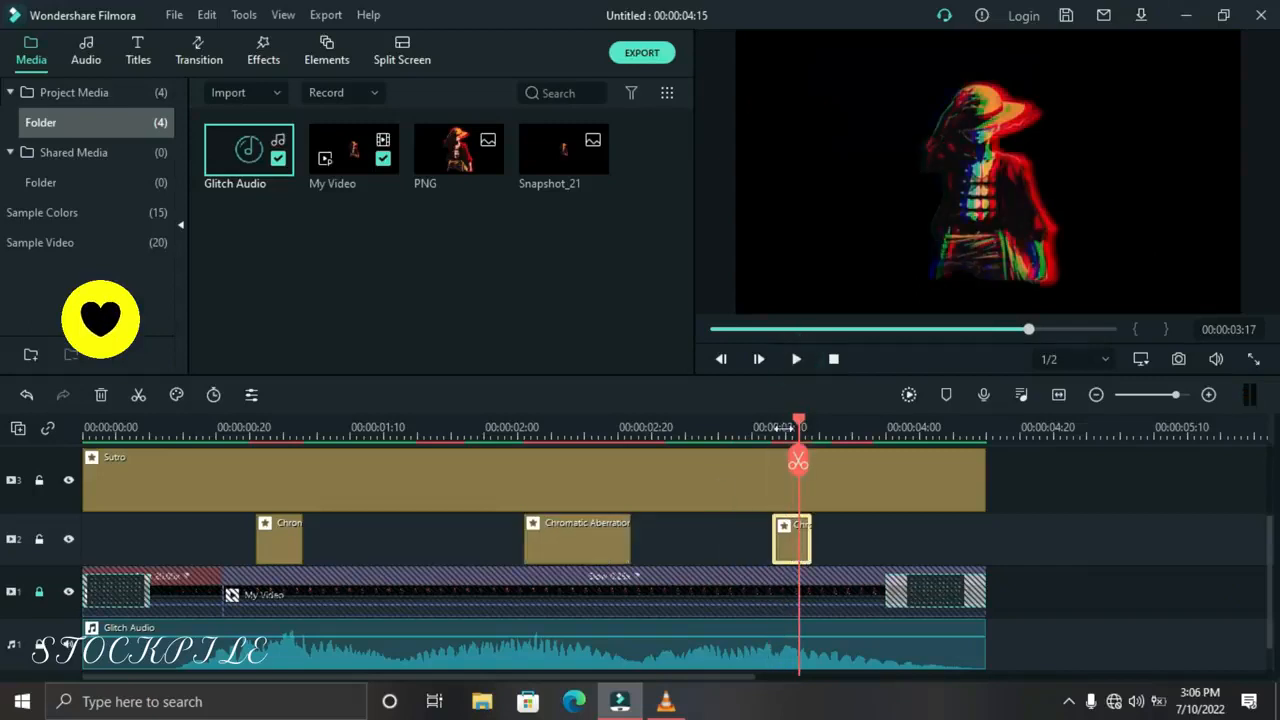
mouse_move(787, 427)
left_mouse_down()
mouse_move(765, 427)
mouse_move(777, 425)
left_mouse_up()
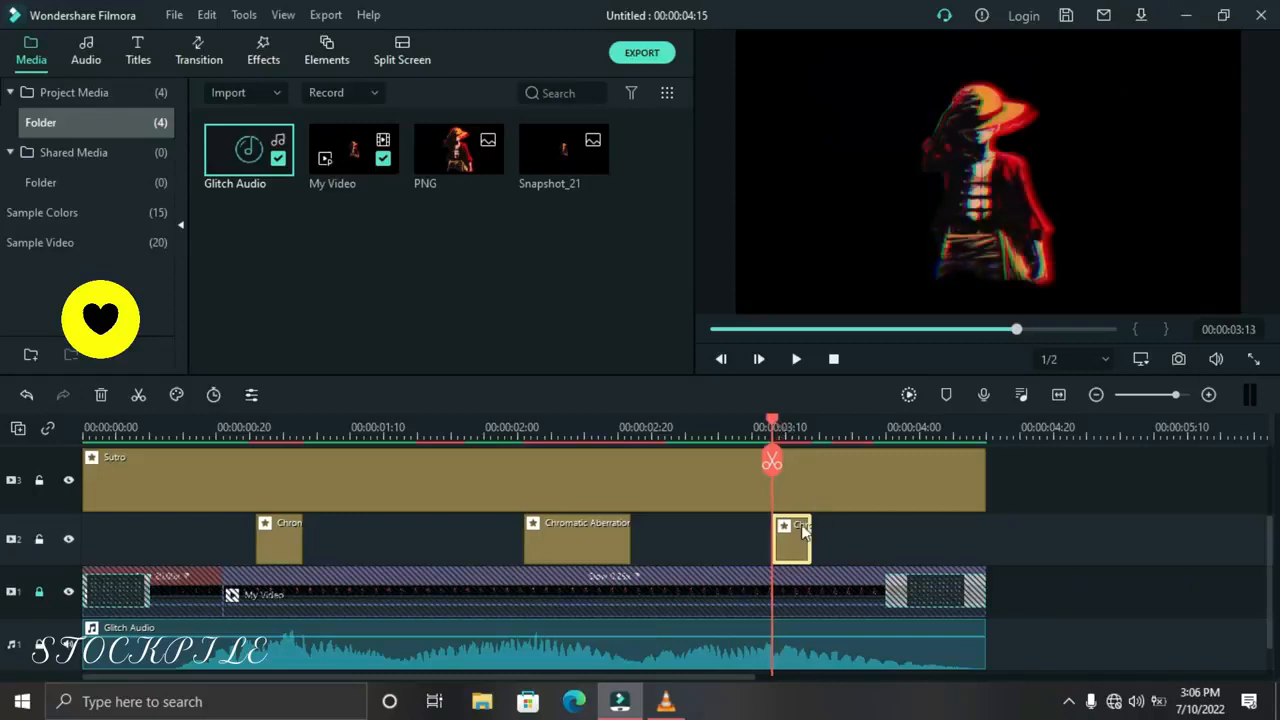
left_click(833, 360)
left_click(797, 360)
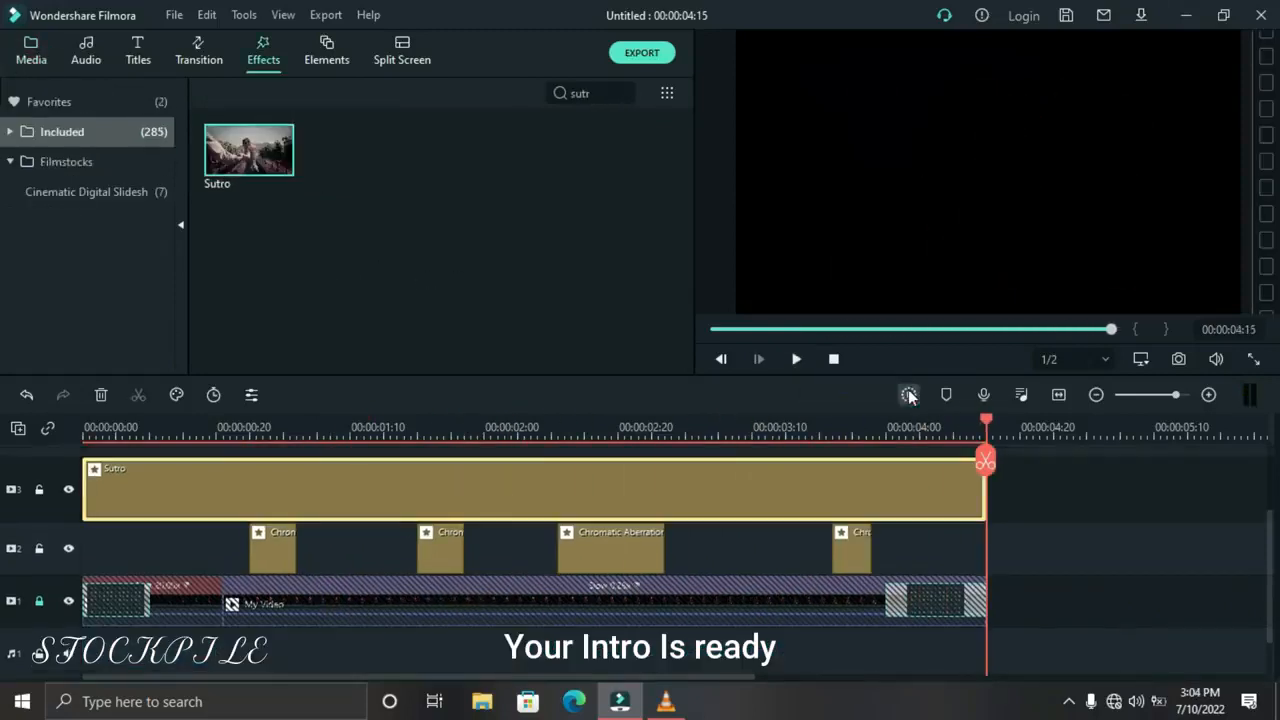
Render the timeline preview and play the rendered intro from the start
left_click(908, 394)
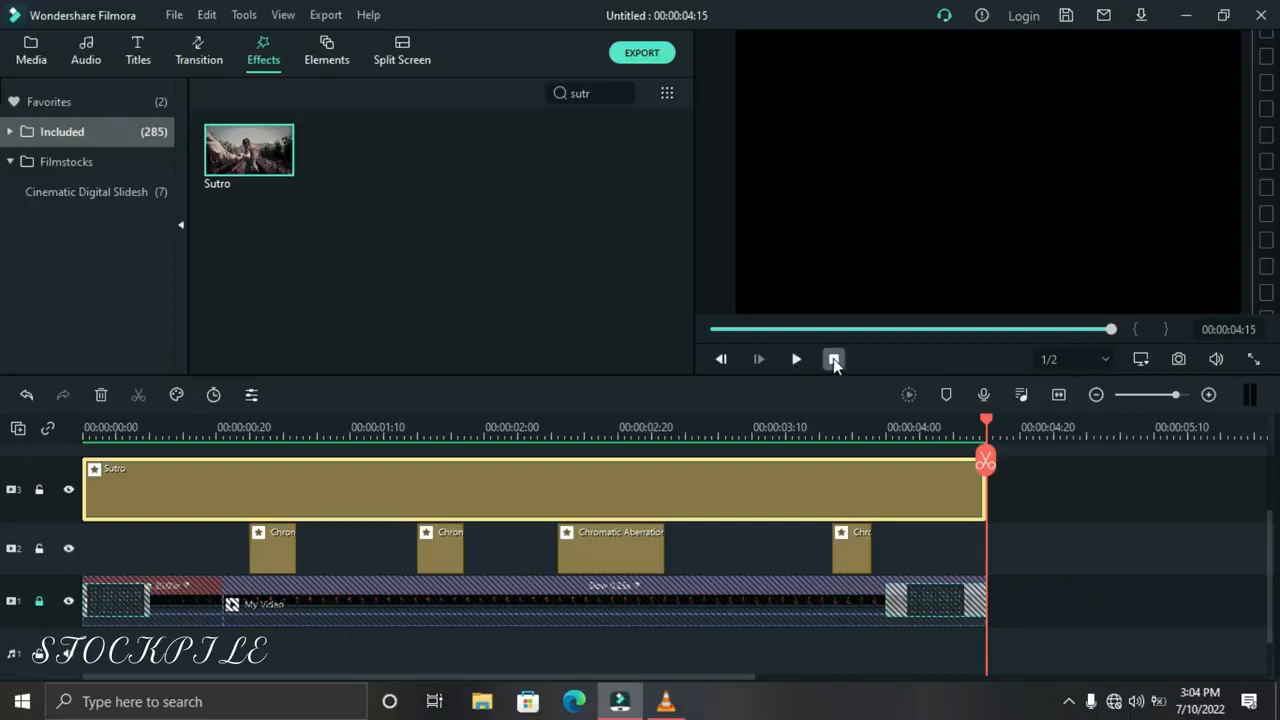
left_click(834, 360)
left_click(798, 360)
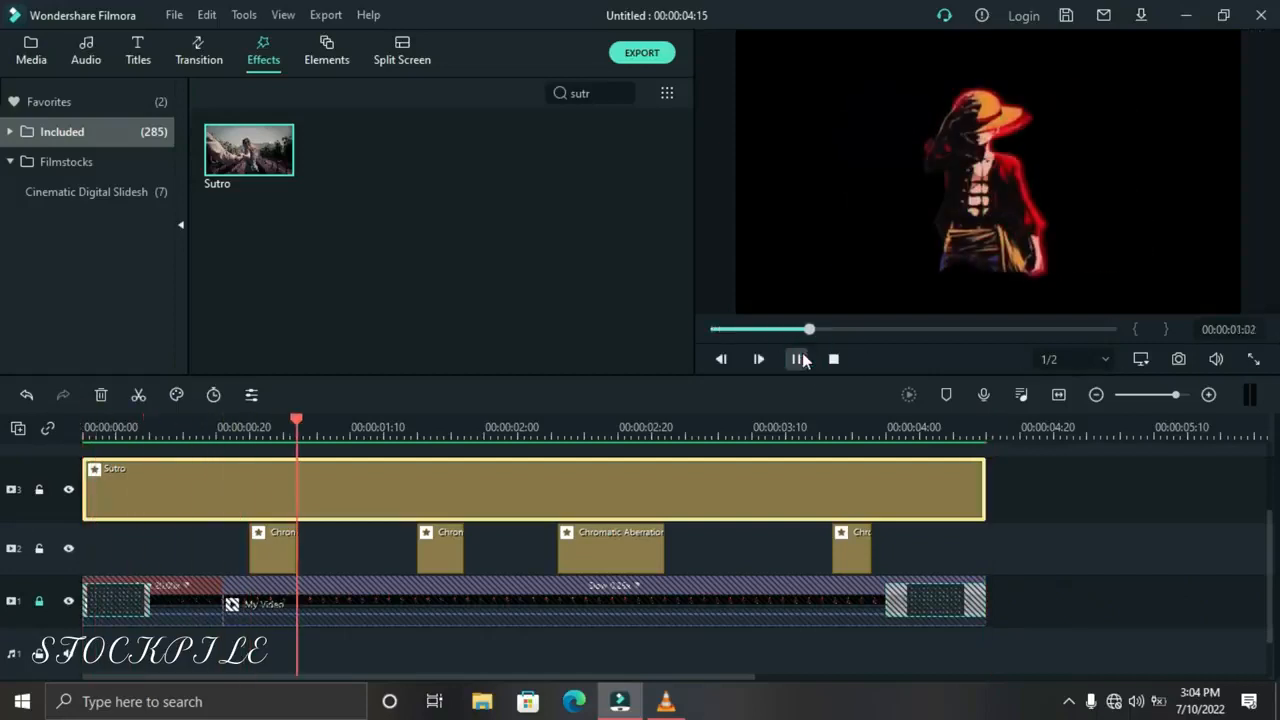